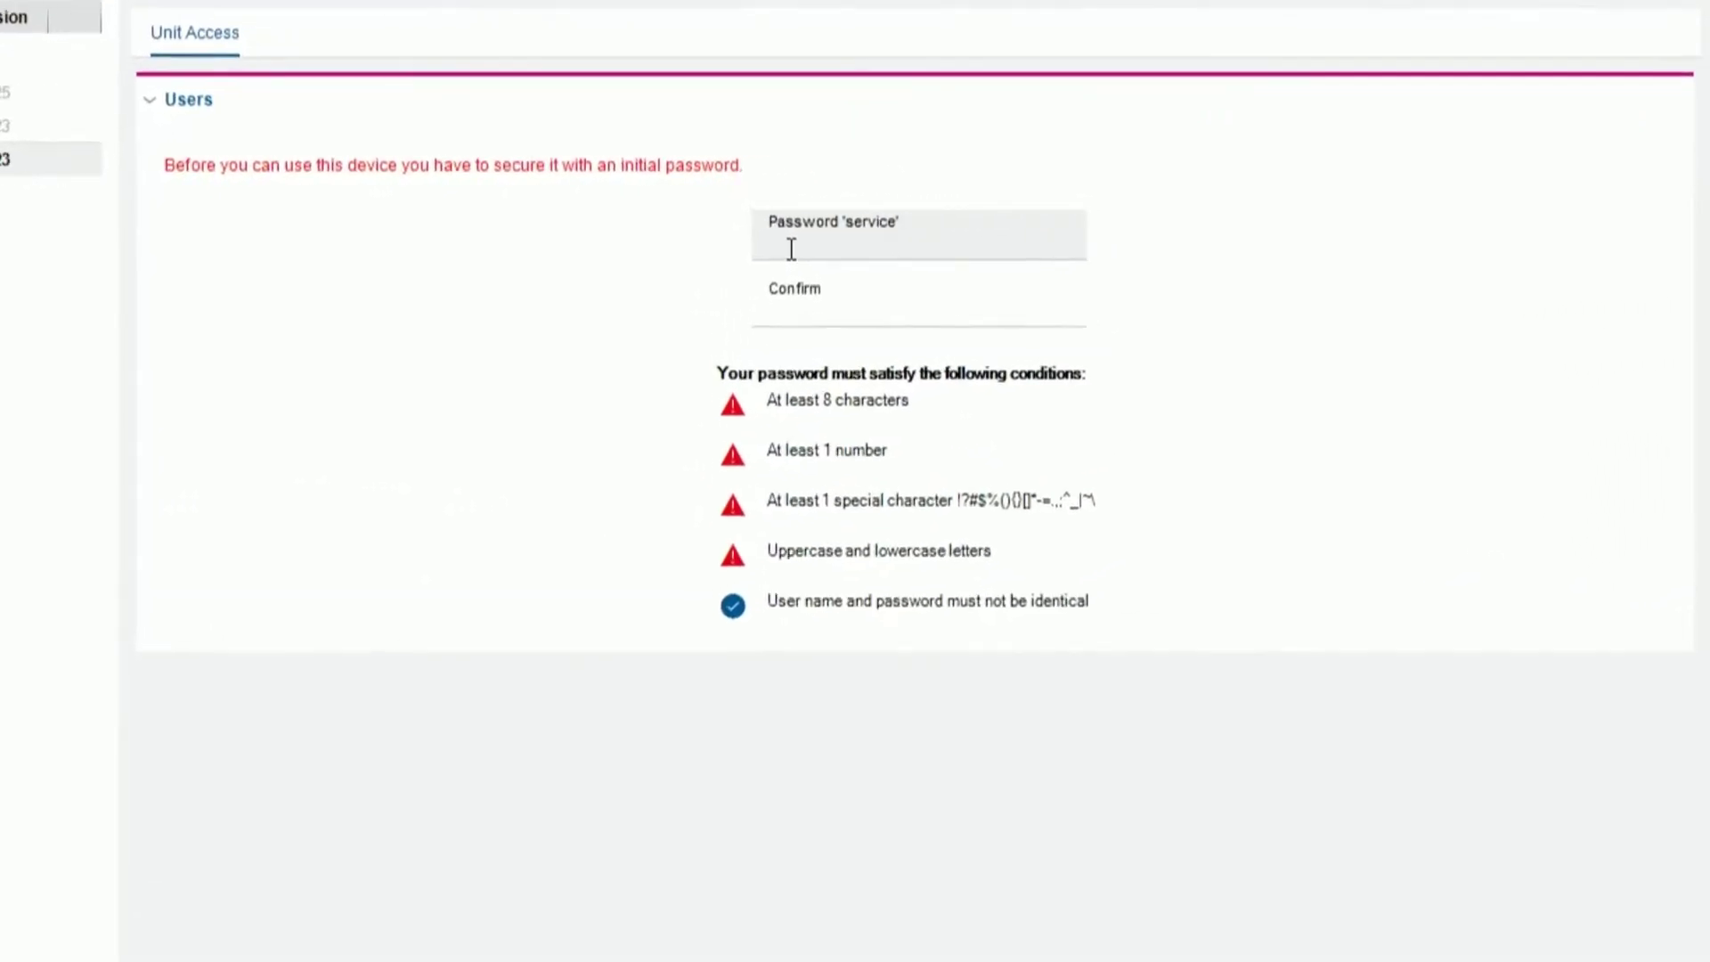
- Secure the device with an initial password for the 'service' account and confirm the password
left_click(778, 240)
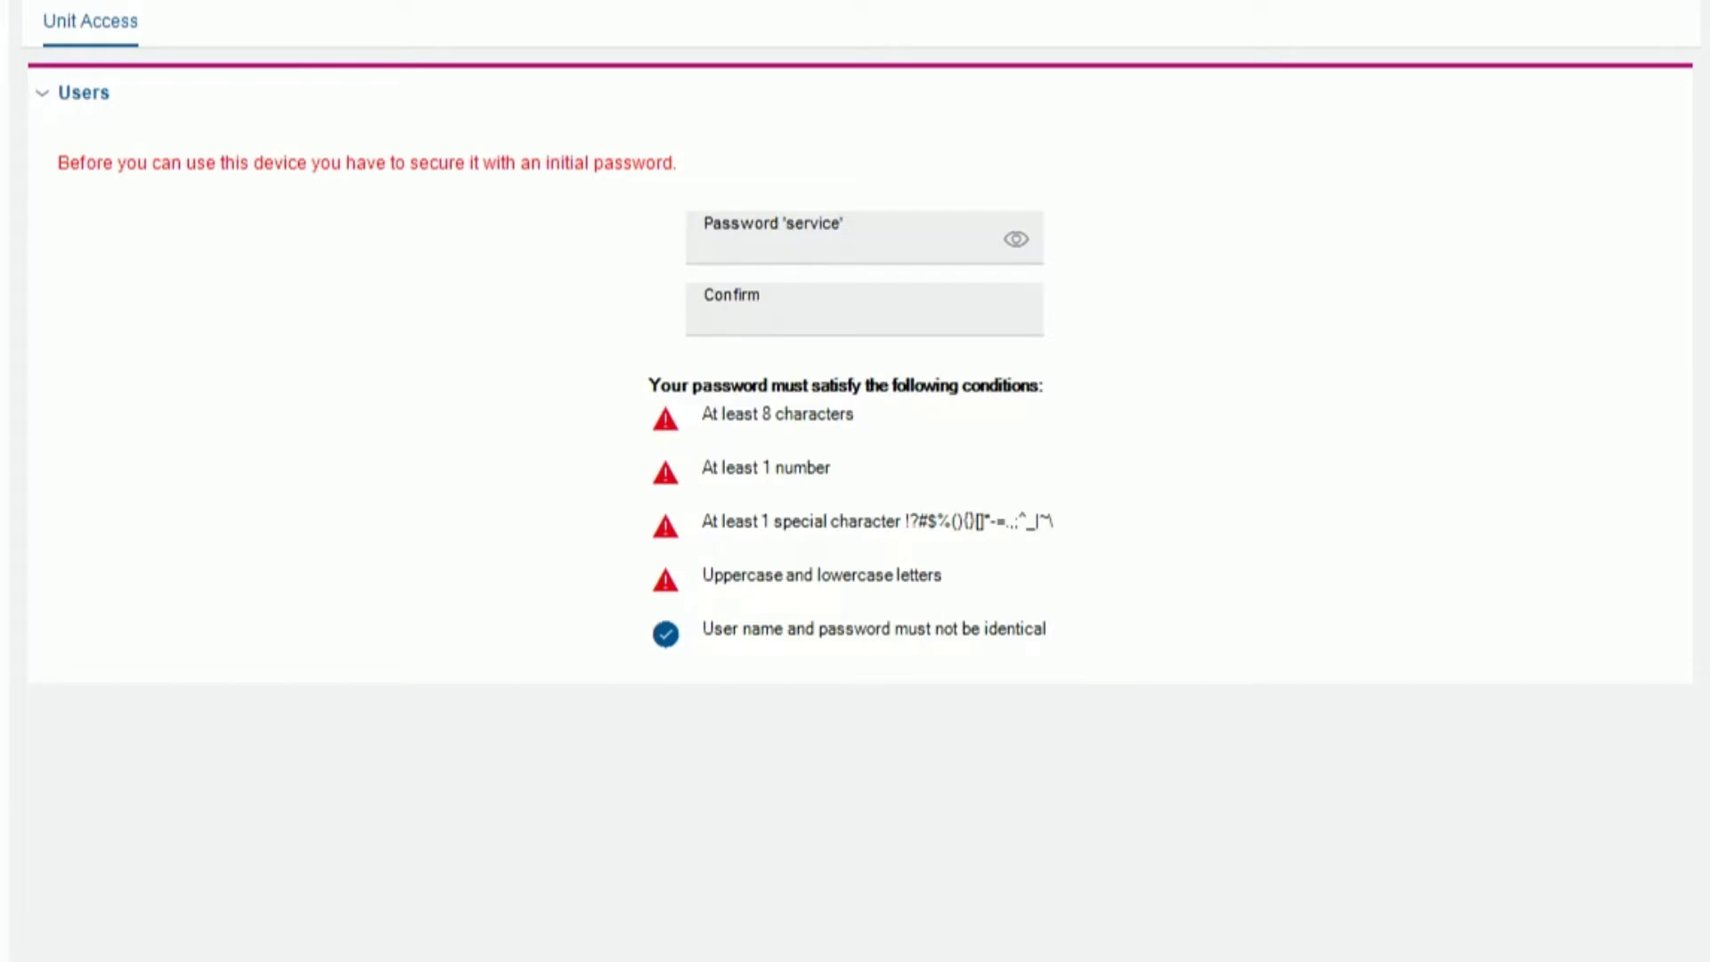
type("**********")
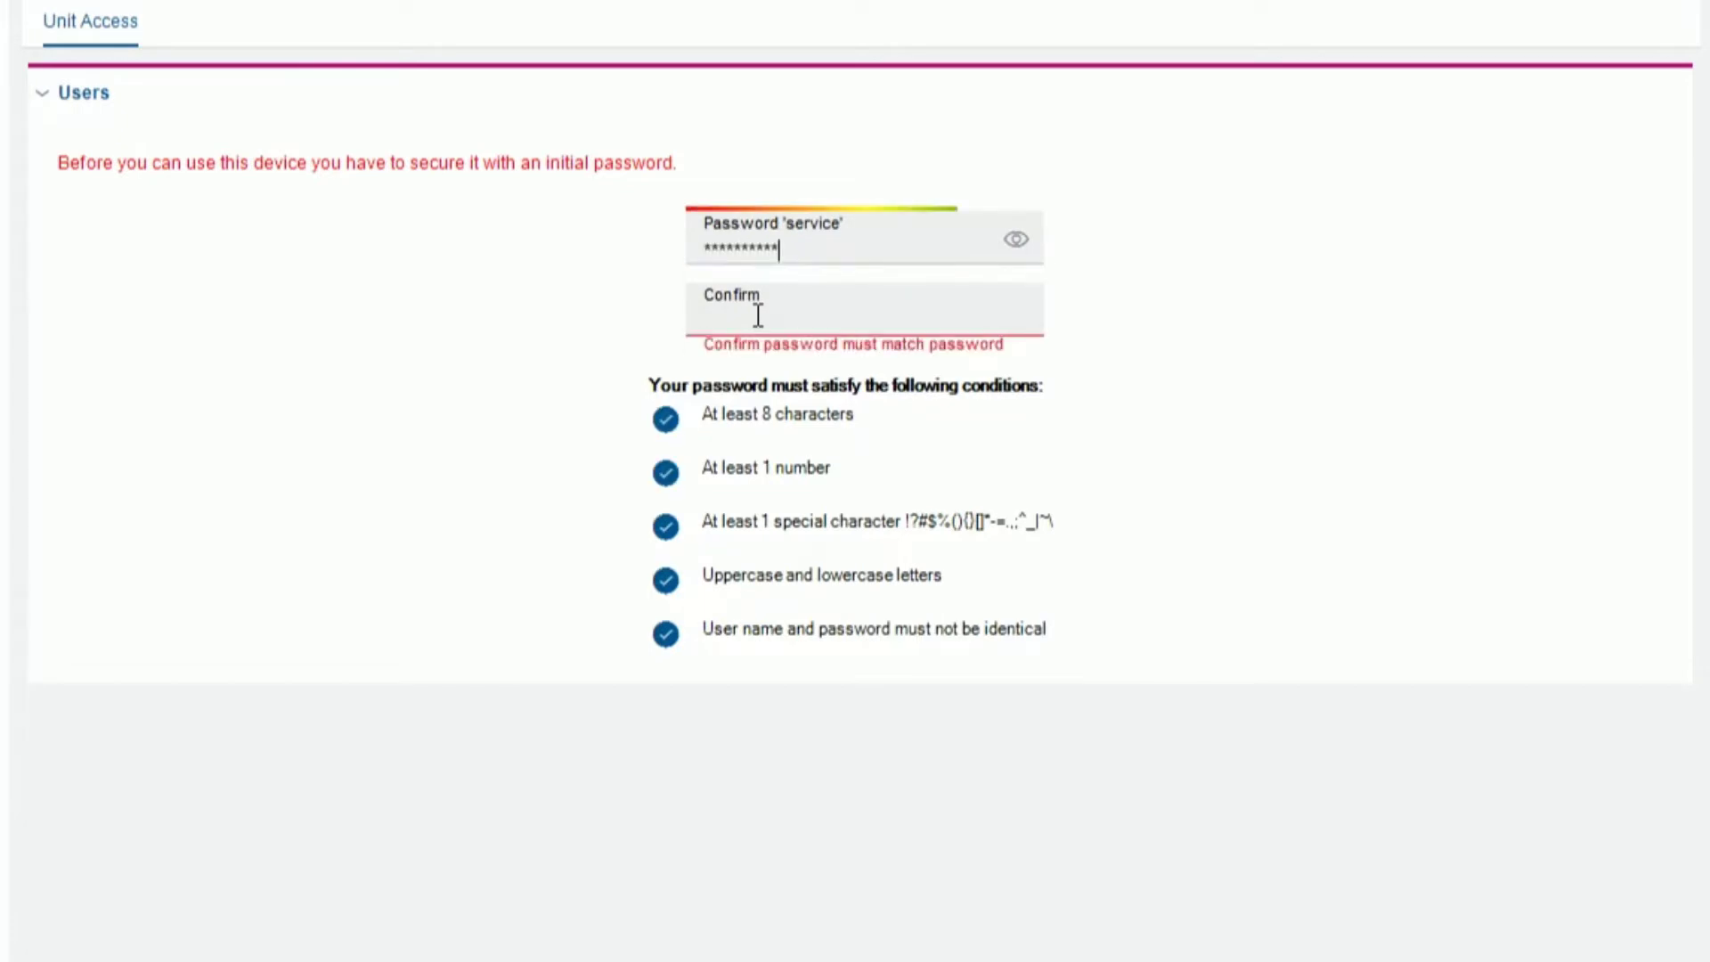
left_click(758, 315)
type("*********")
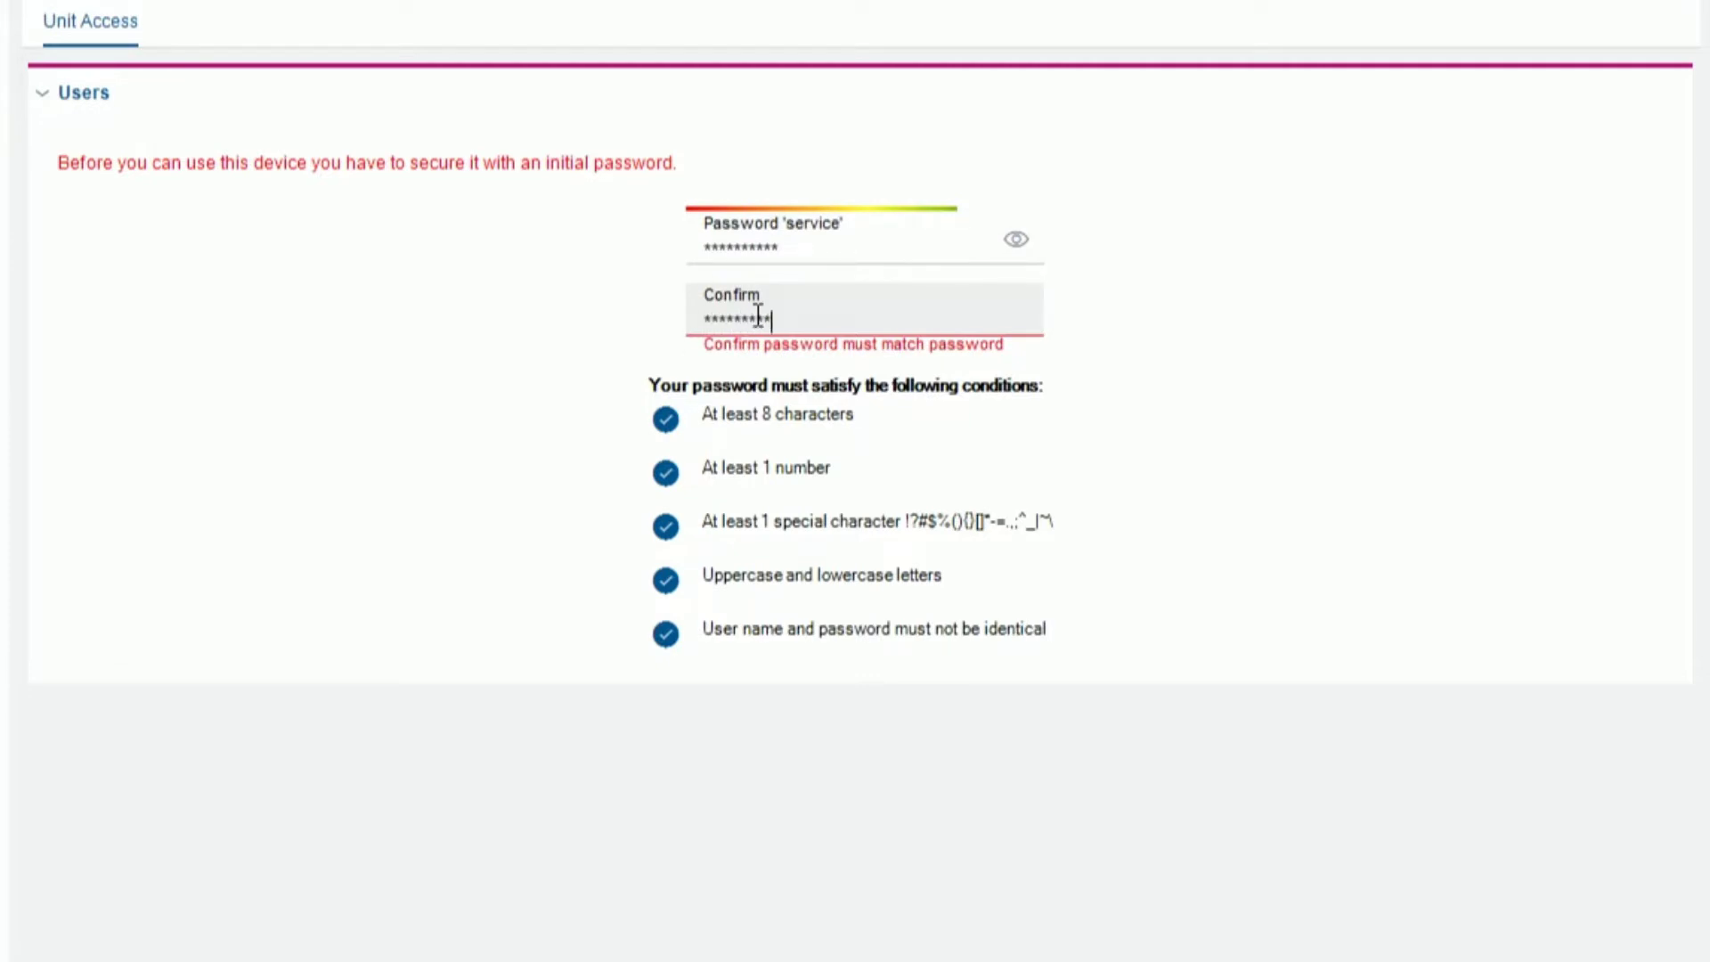
type("*")
left_click(609, 329)
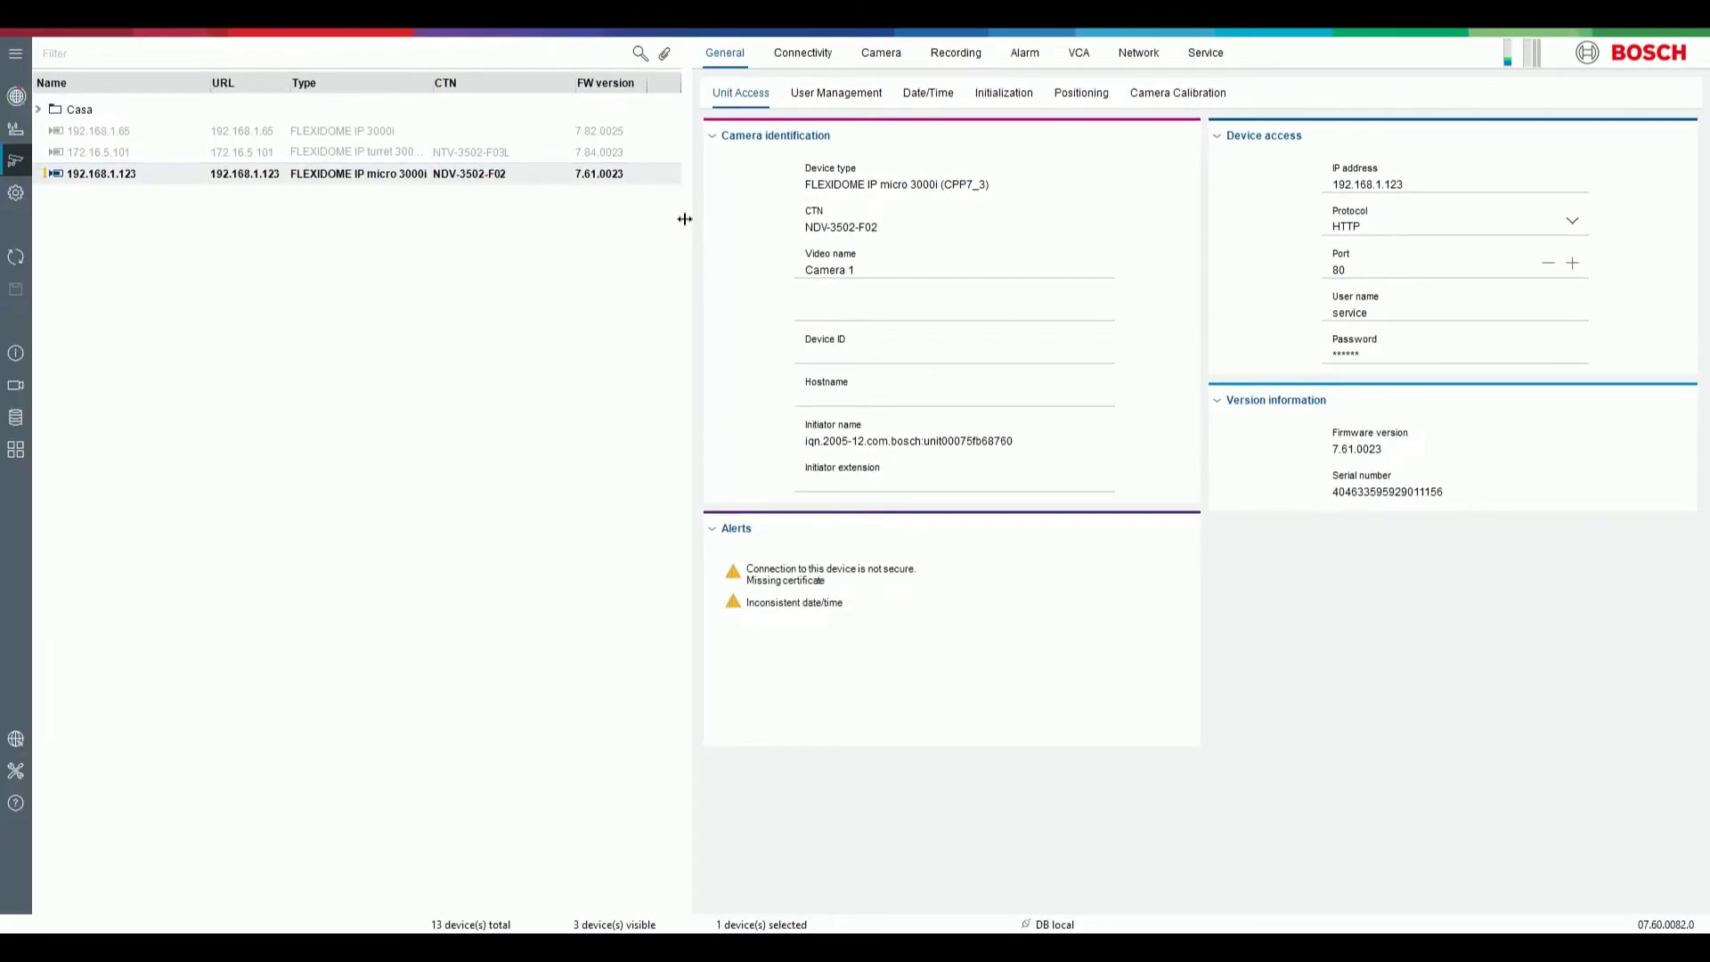
- Synchronize the camera's date and time with the PC
left_click_drag(684, 219, 533, 219)
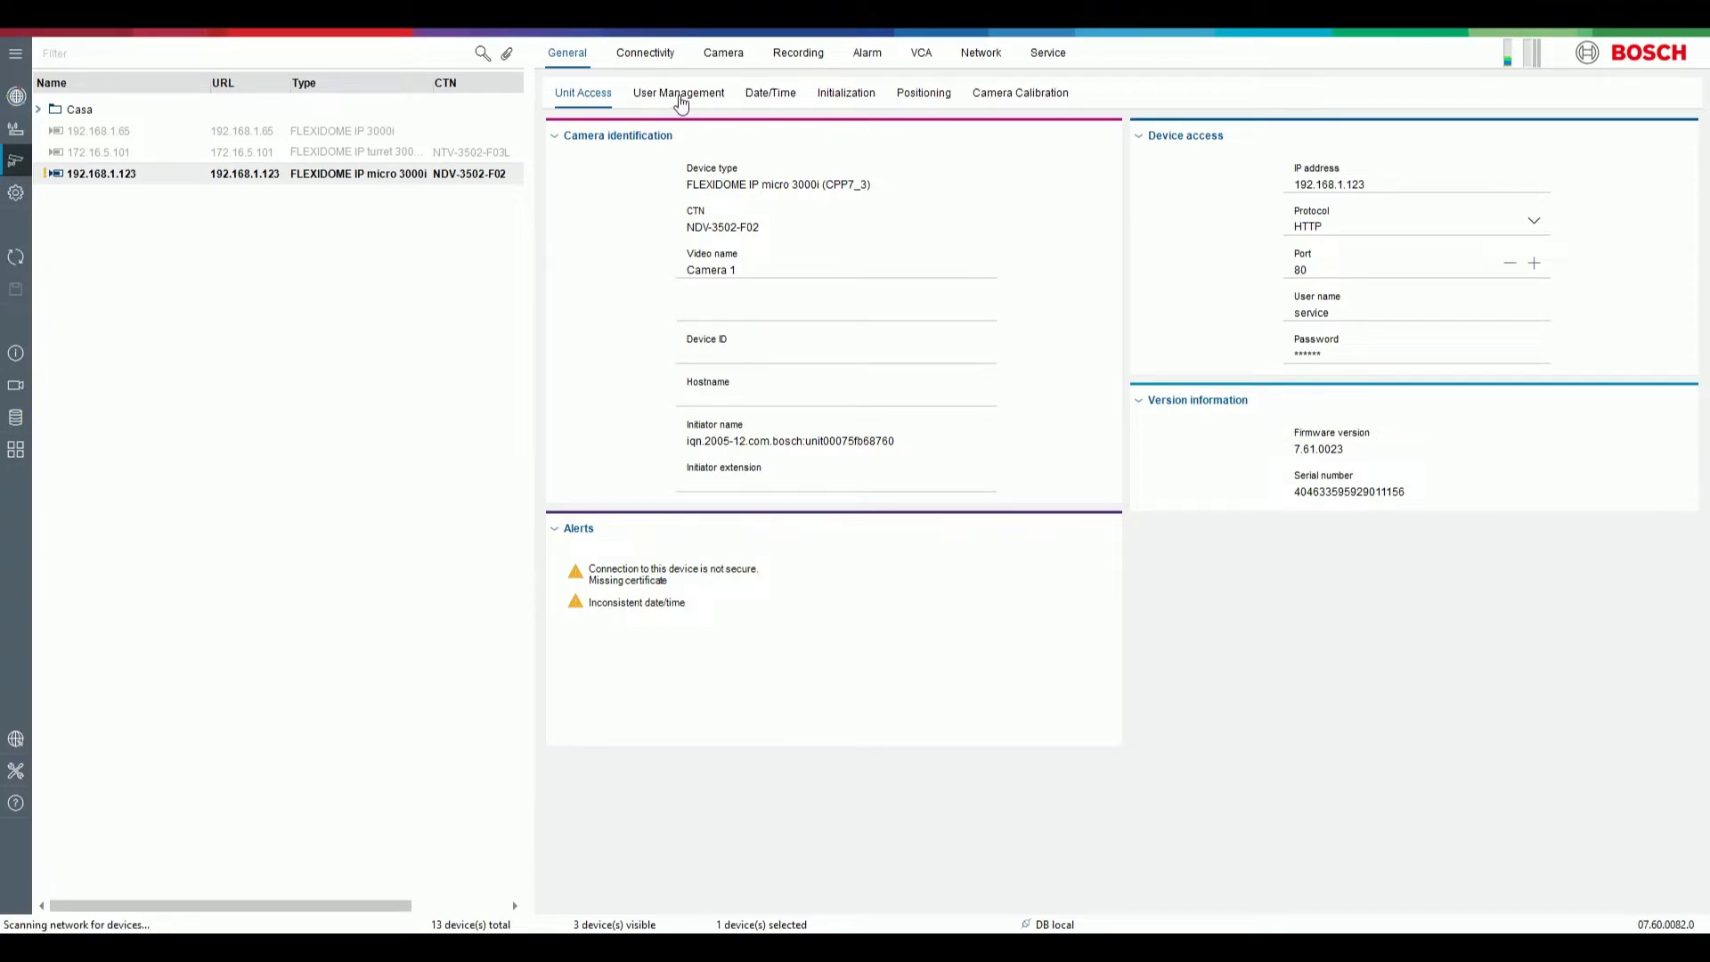
left_click(764, 99)
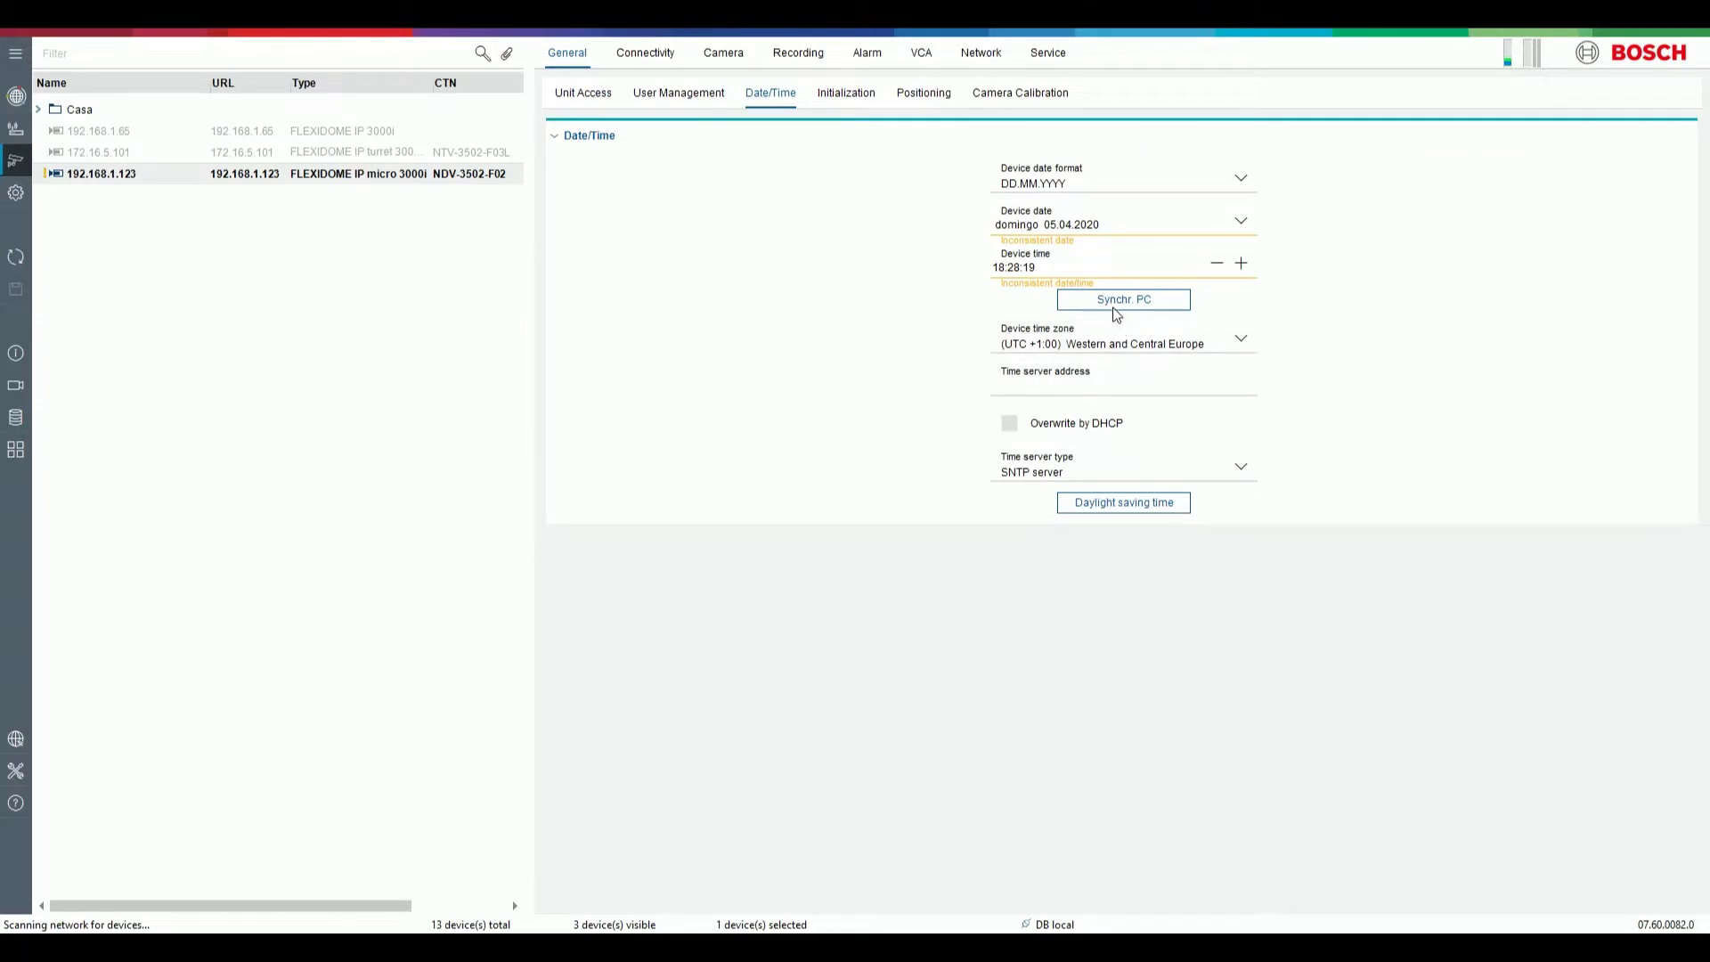
left_click(1114, 305)
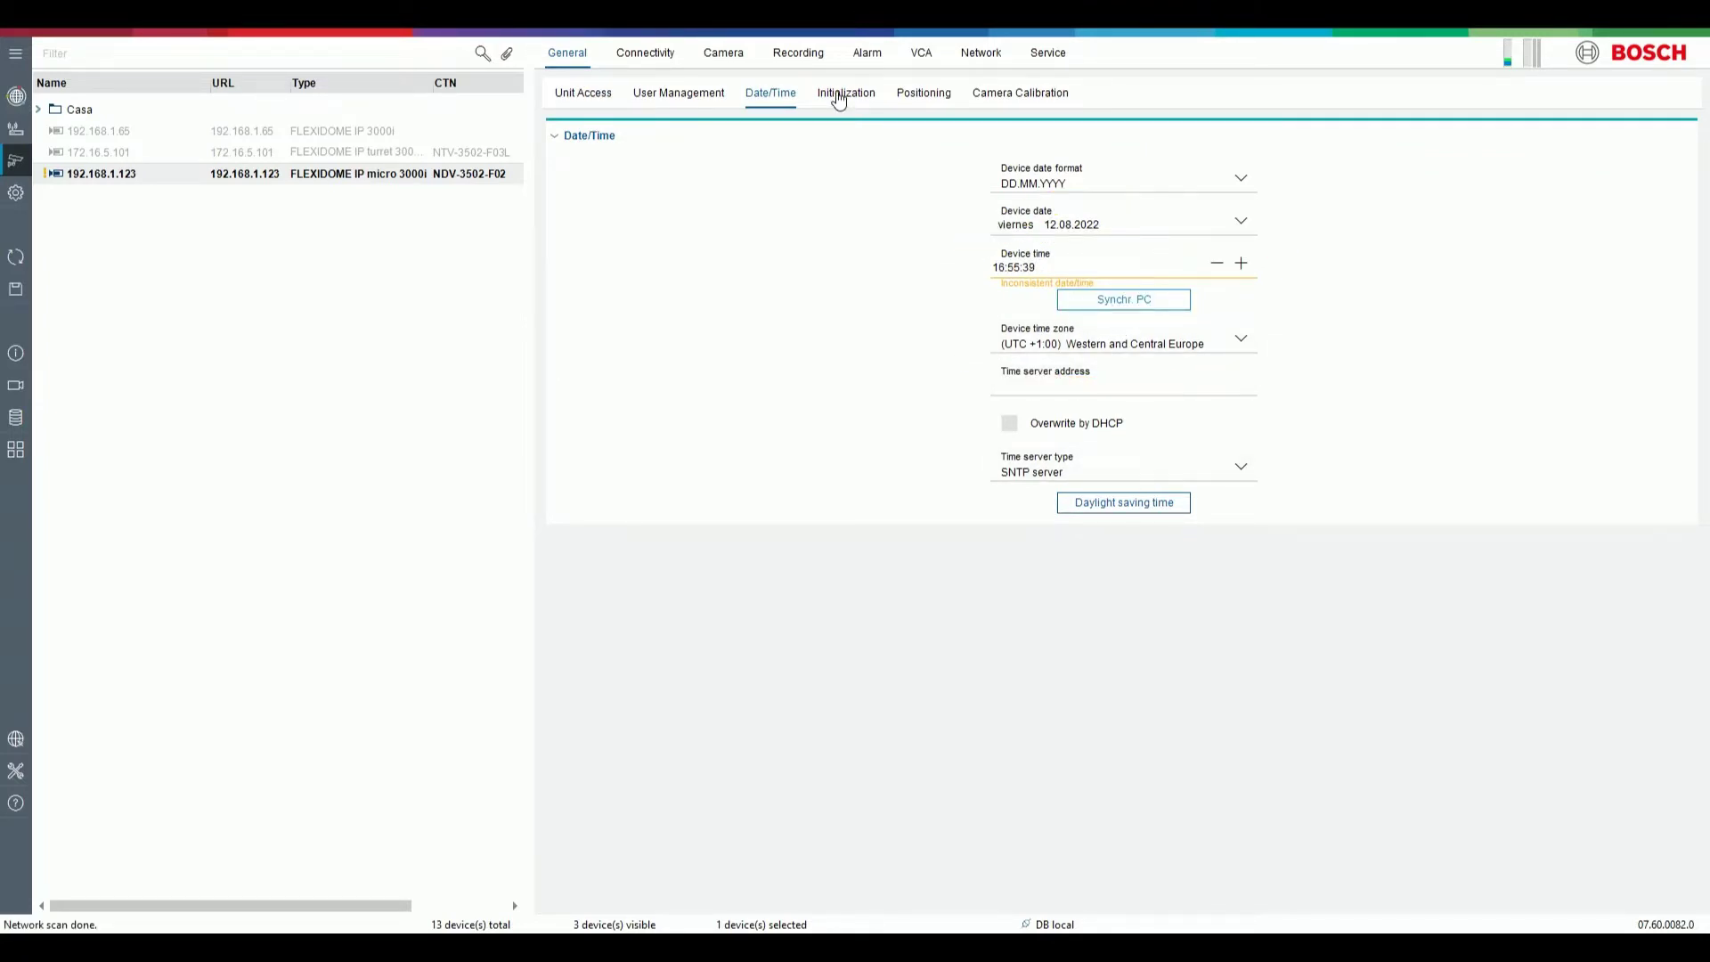
- Set the preferred storage target type of the primary recording to SD card
left_click(796, 59)
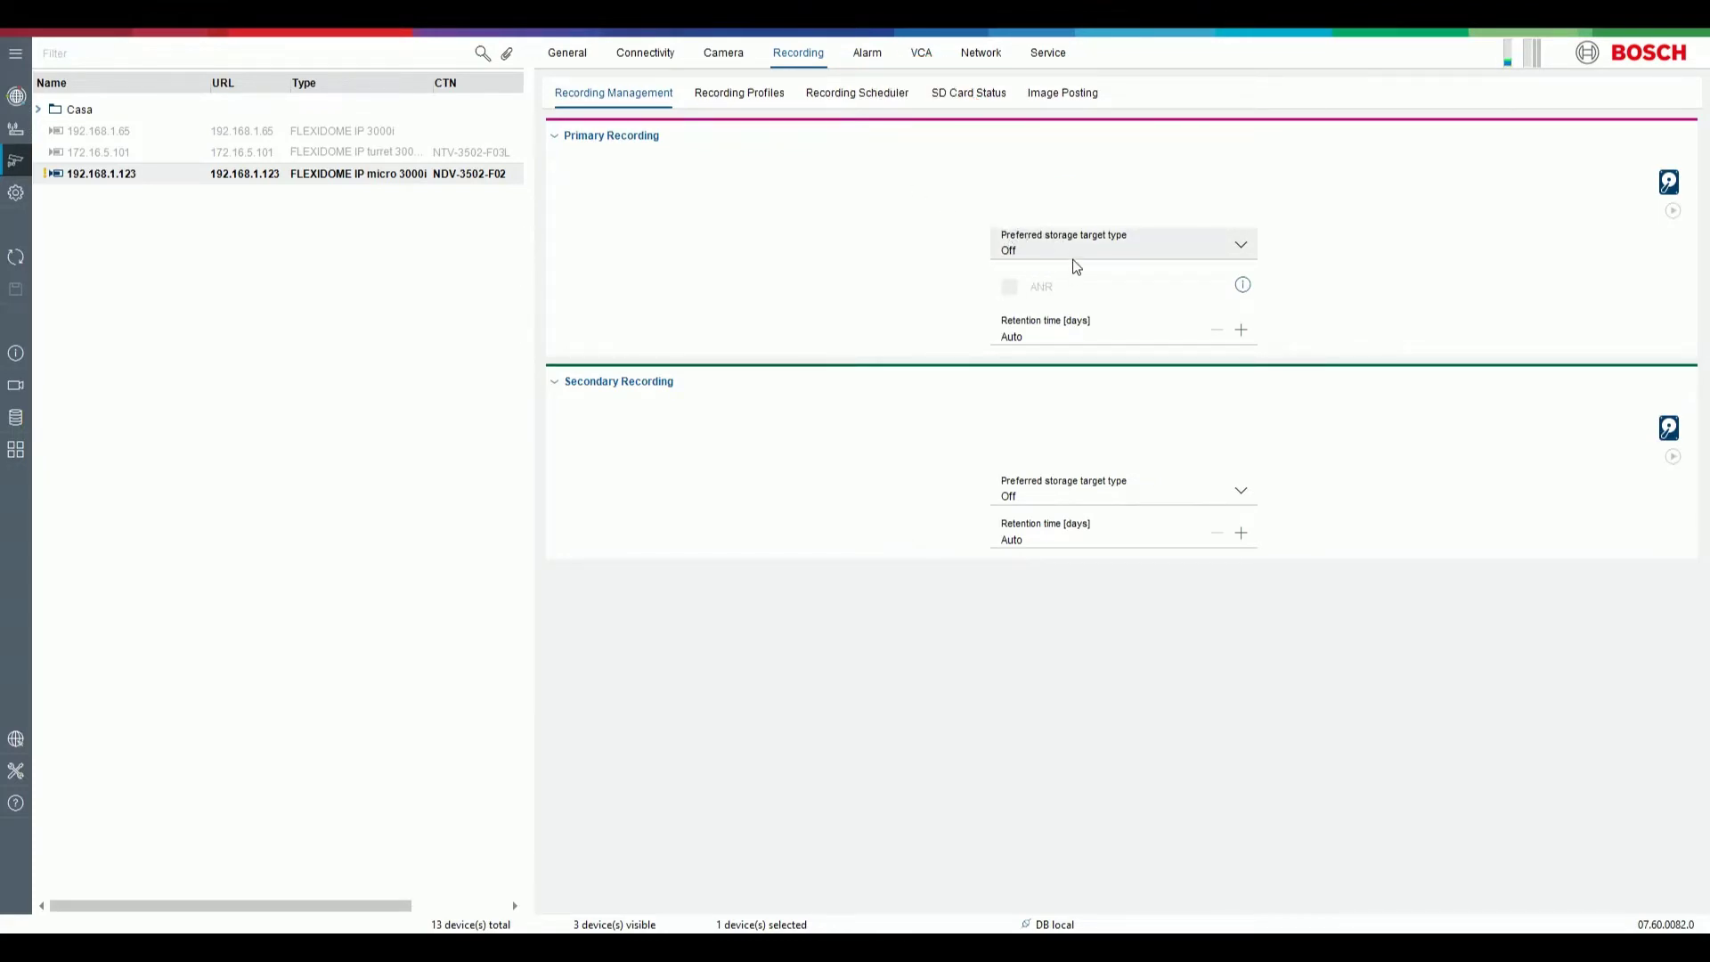
left_click(1033, 255)
left_click(1037, 320)
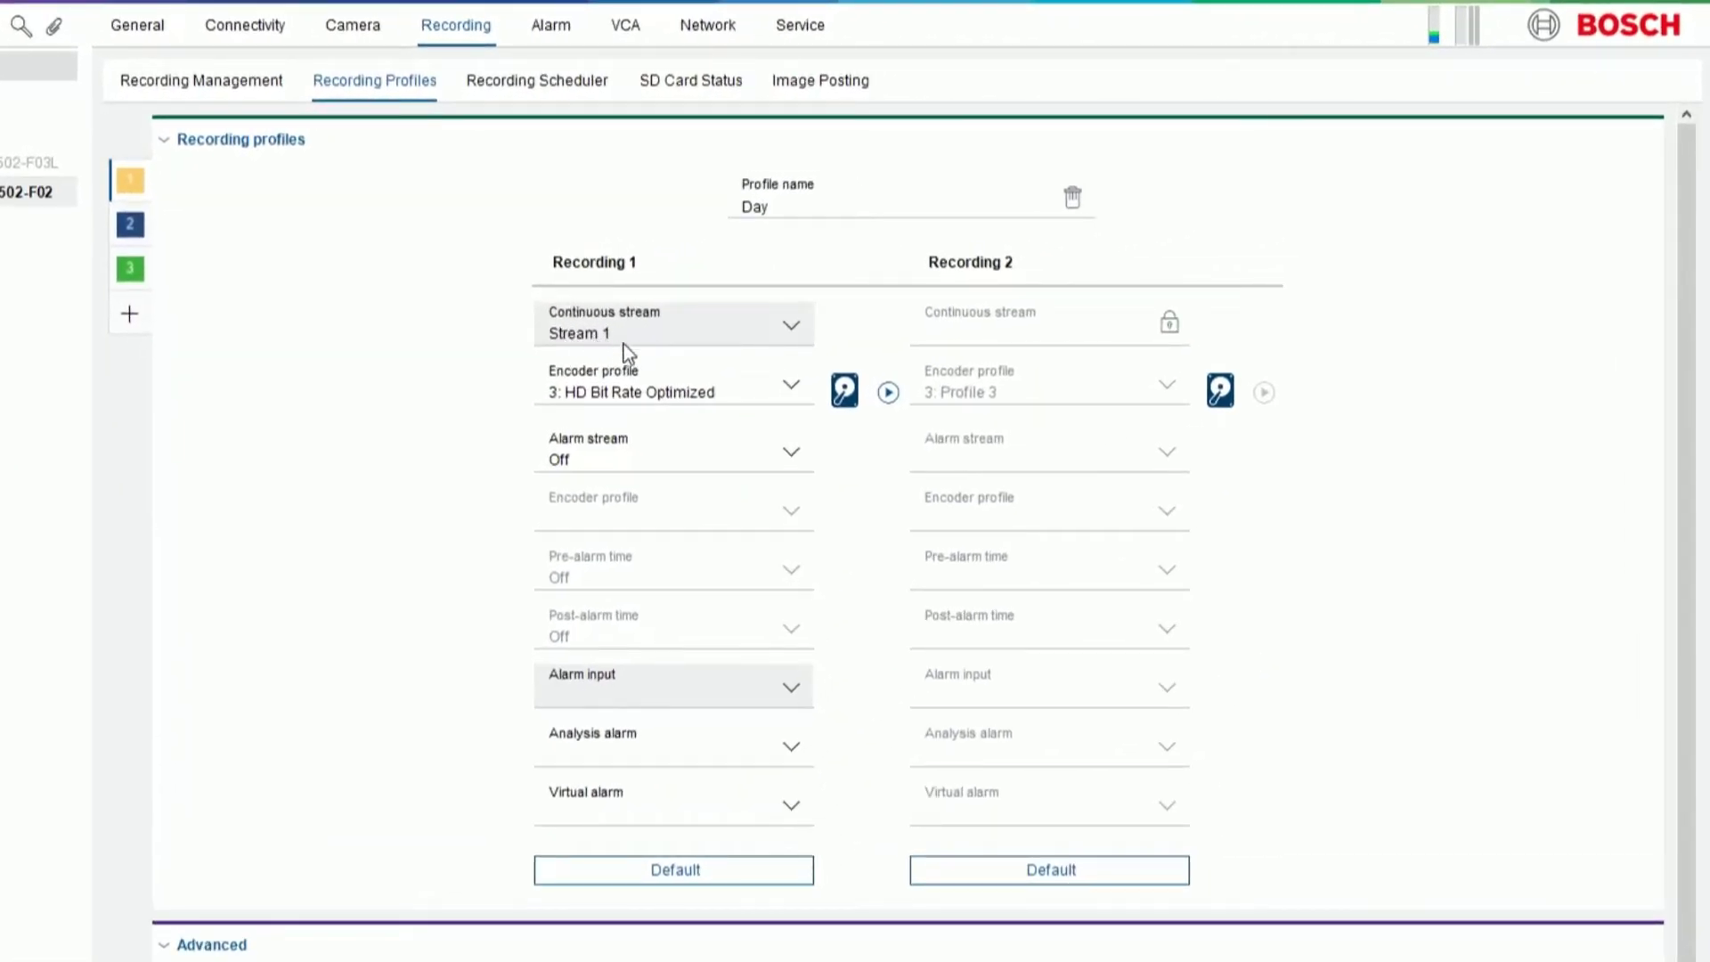
- In Recording 1 of the Day profile, switch the continuous stream off and set the alarm stream to Stream 1
left_click(655, 332)
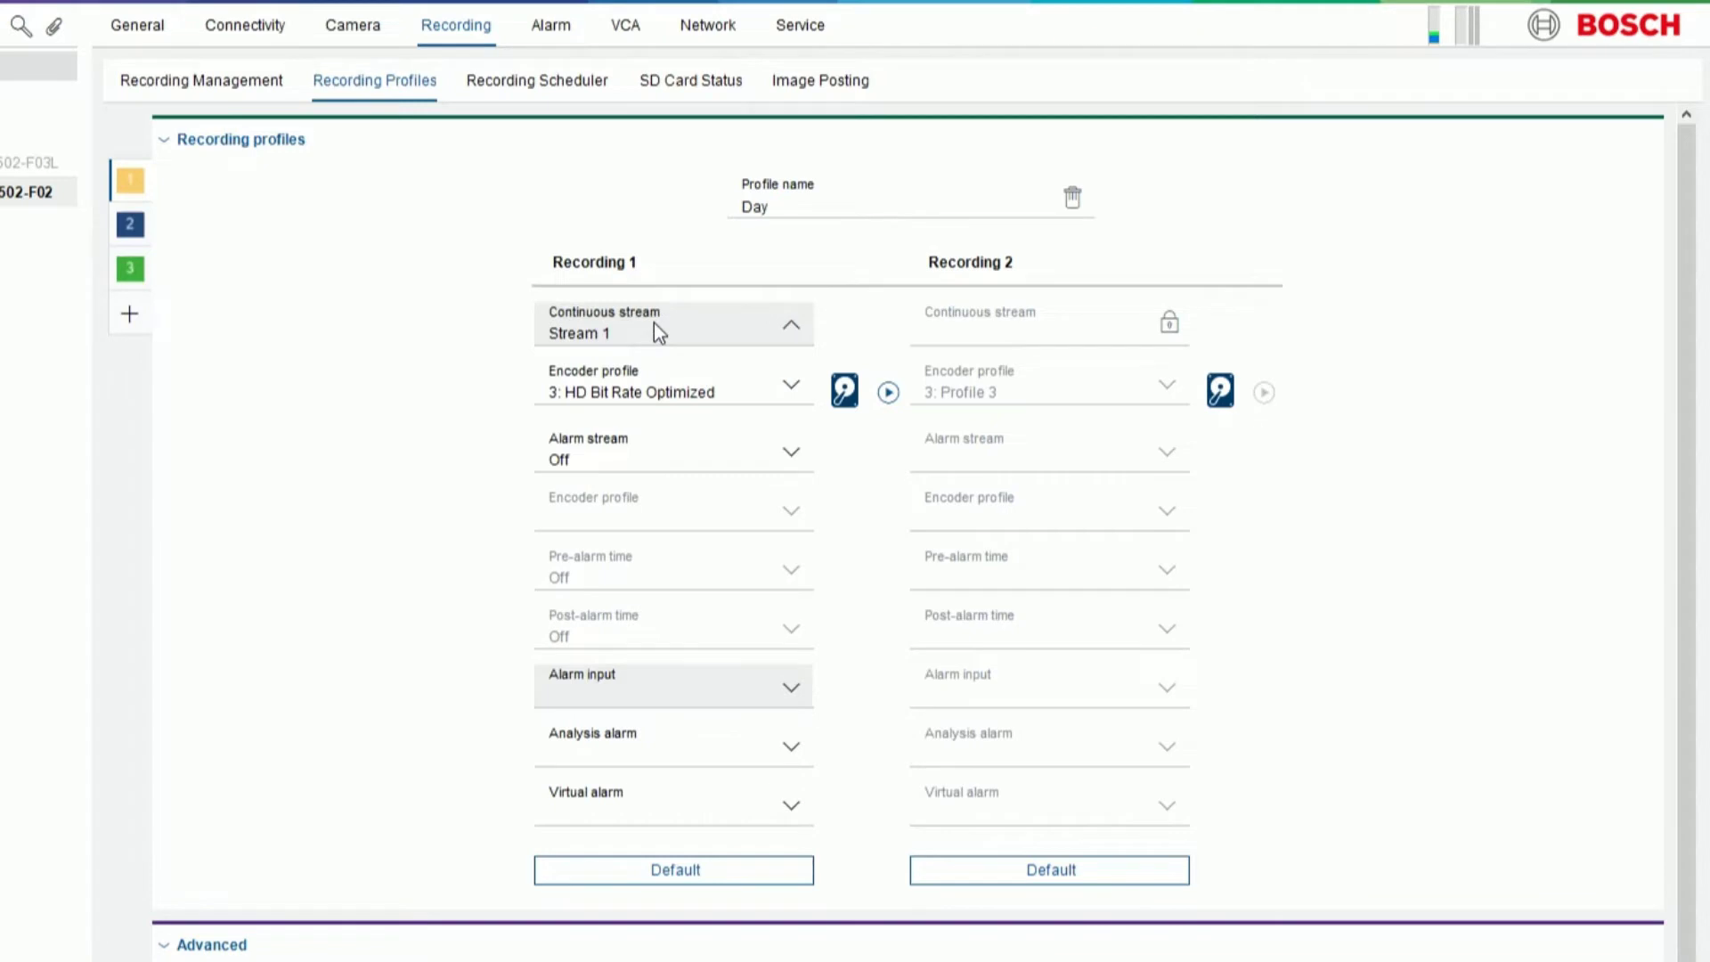
left_click(588, 368)
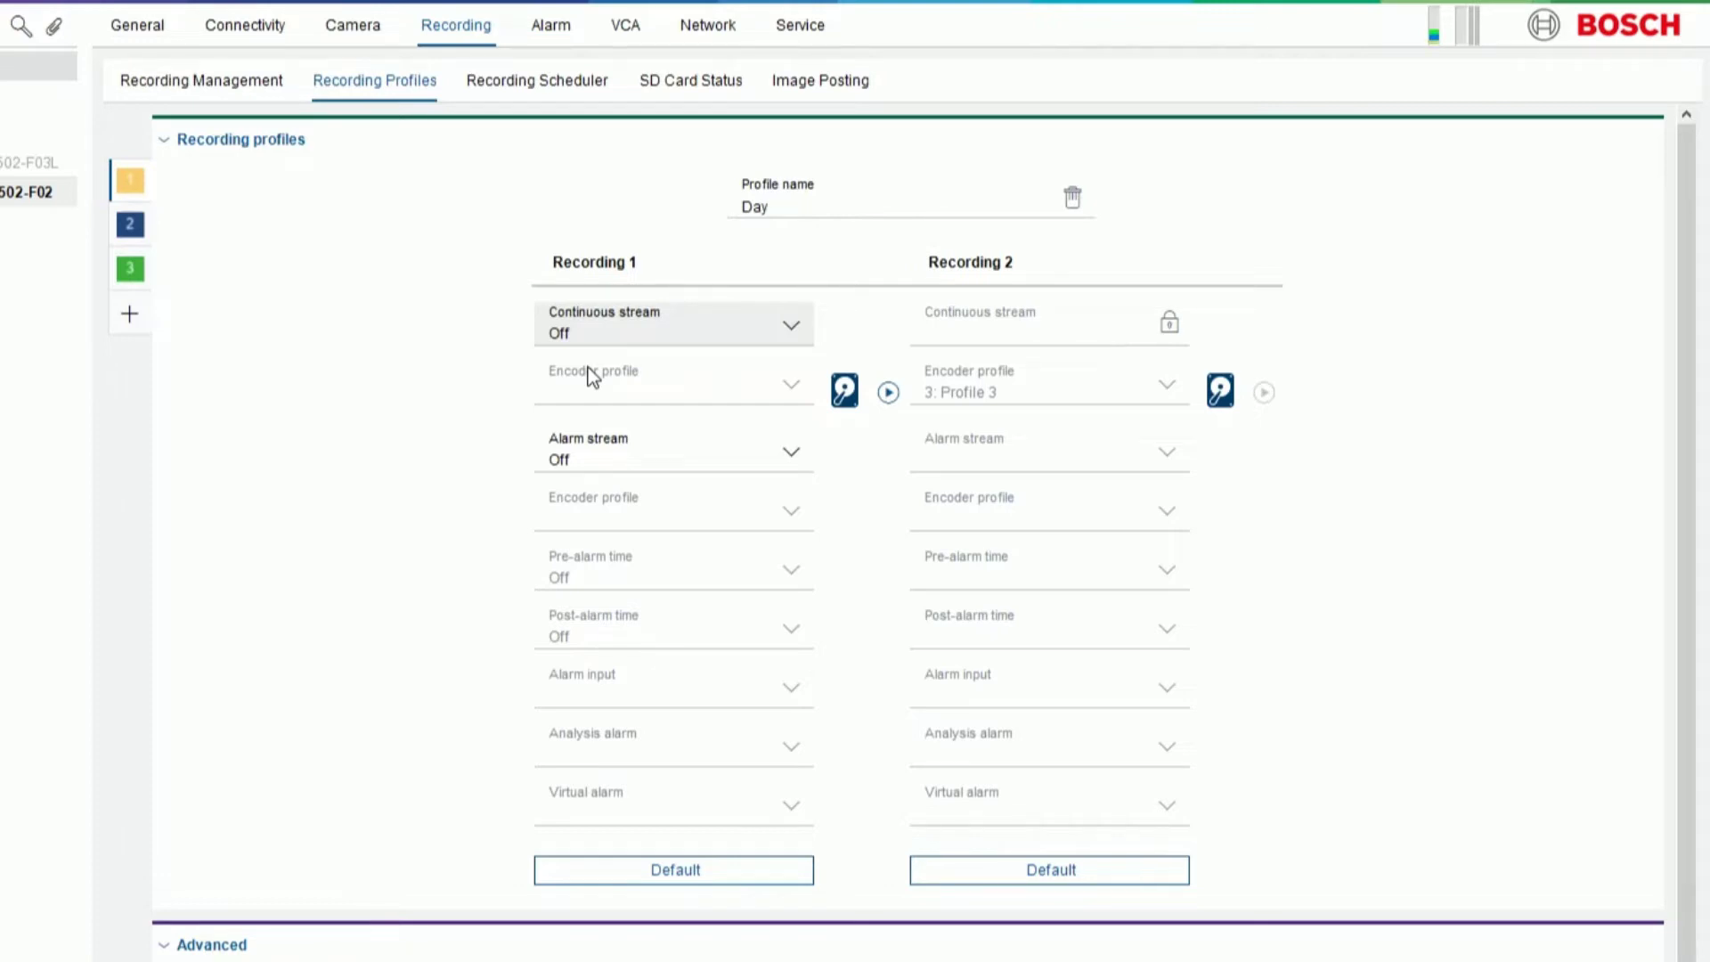
left_click(595, 472)
left_click(607, 541)
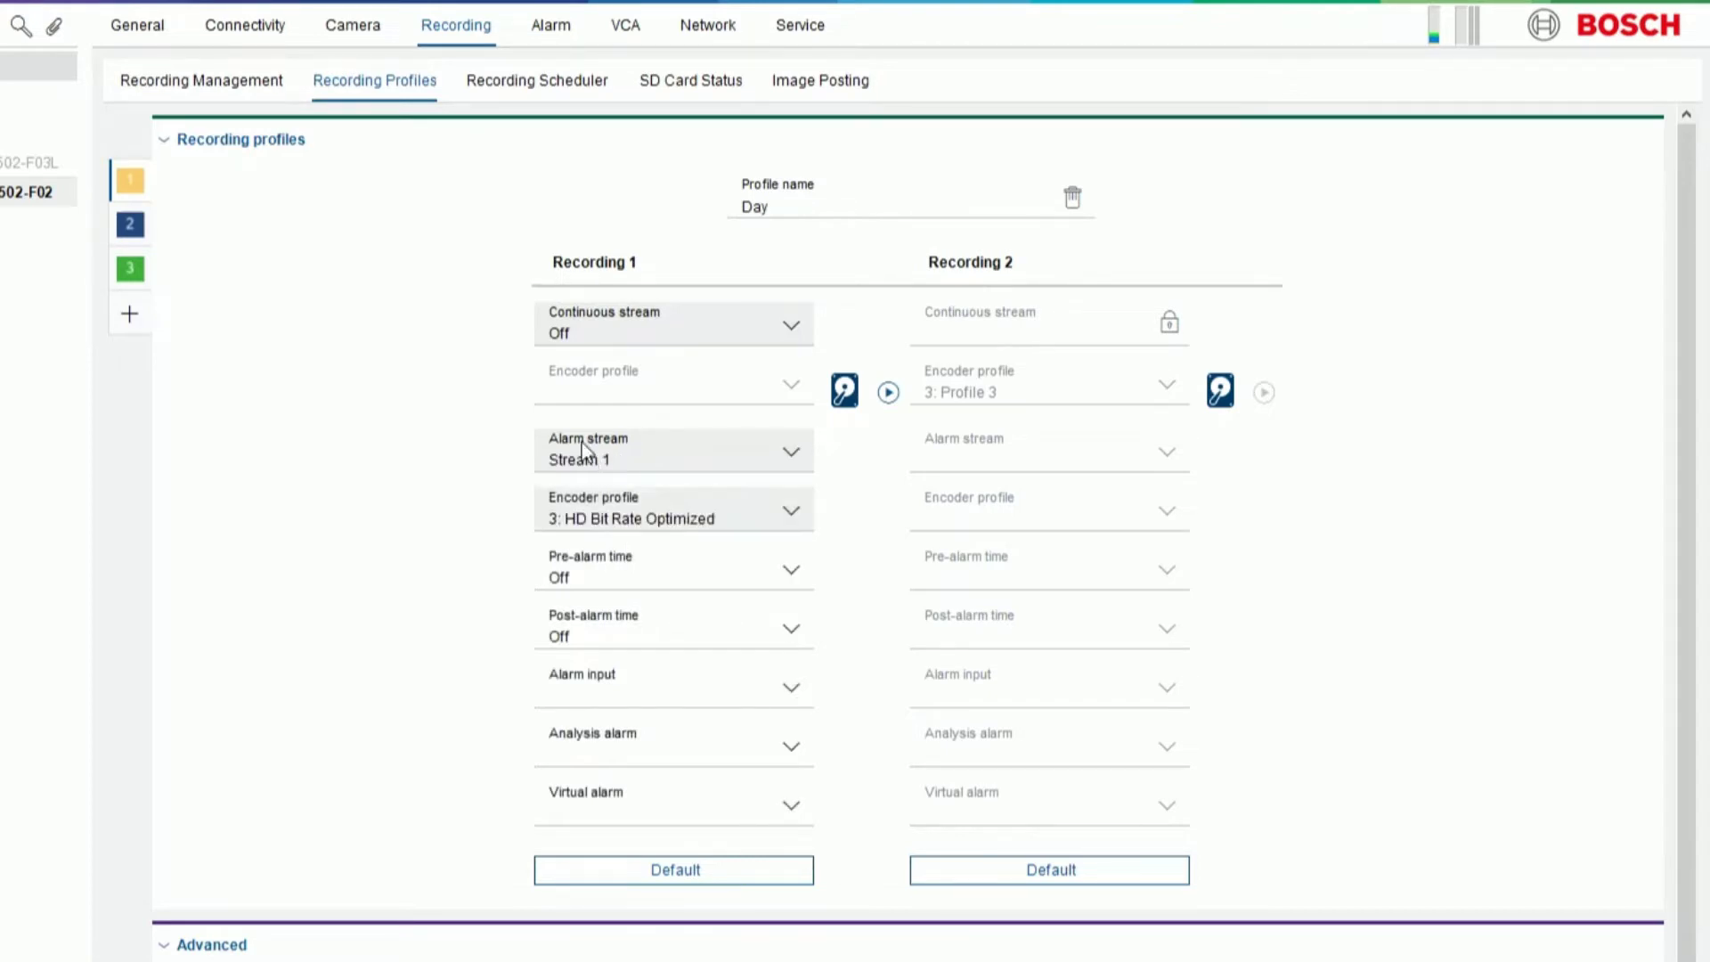
- Examine the encoder profile, pre-alarm time and post-alarm time options of Recording 1
left_click(661, 522)
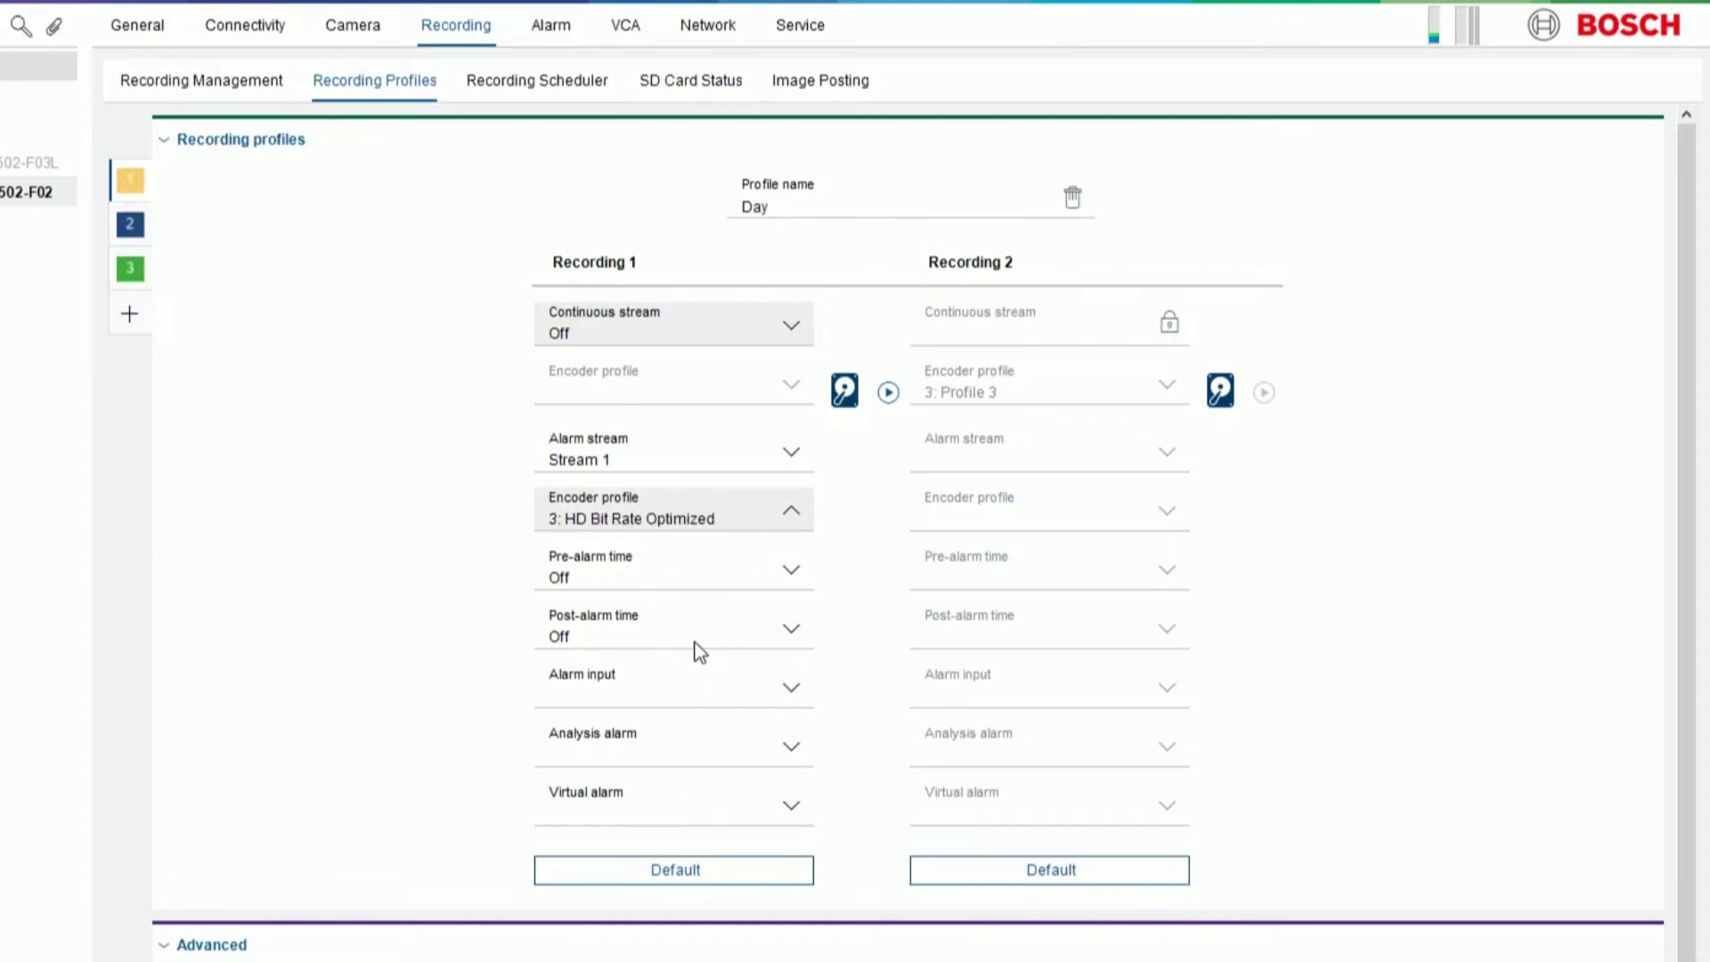
left_click(643, 640)
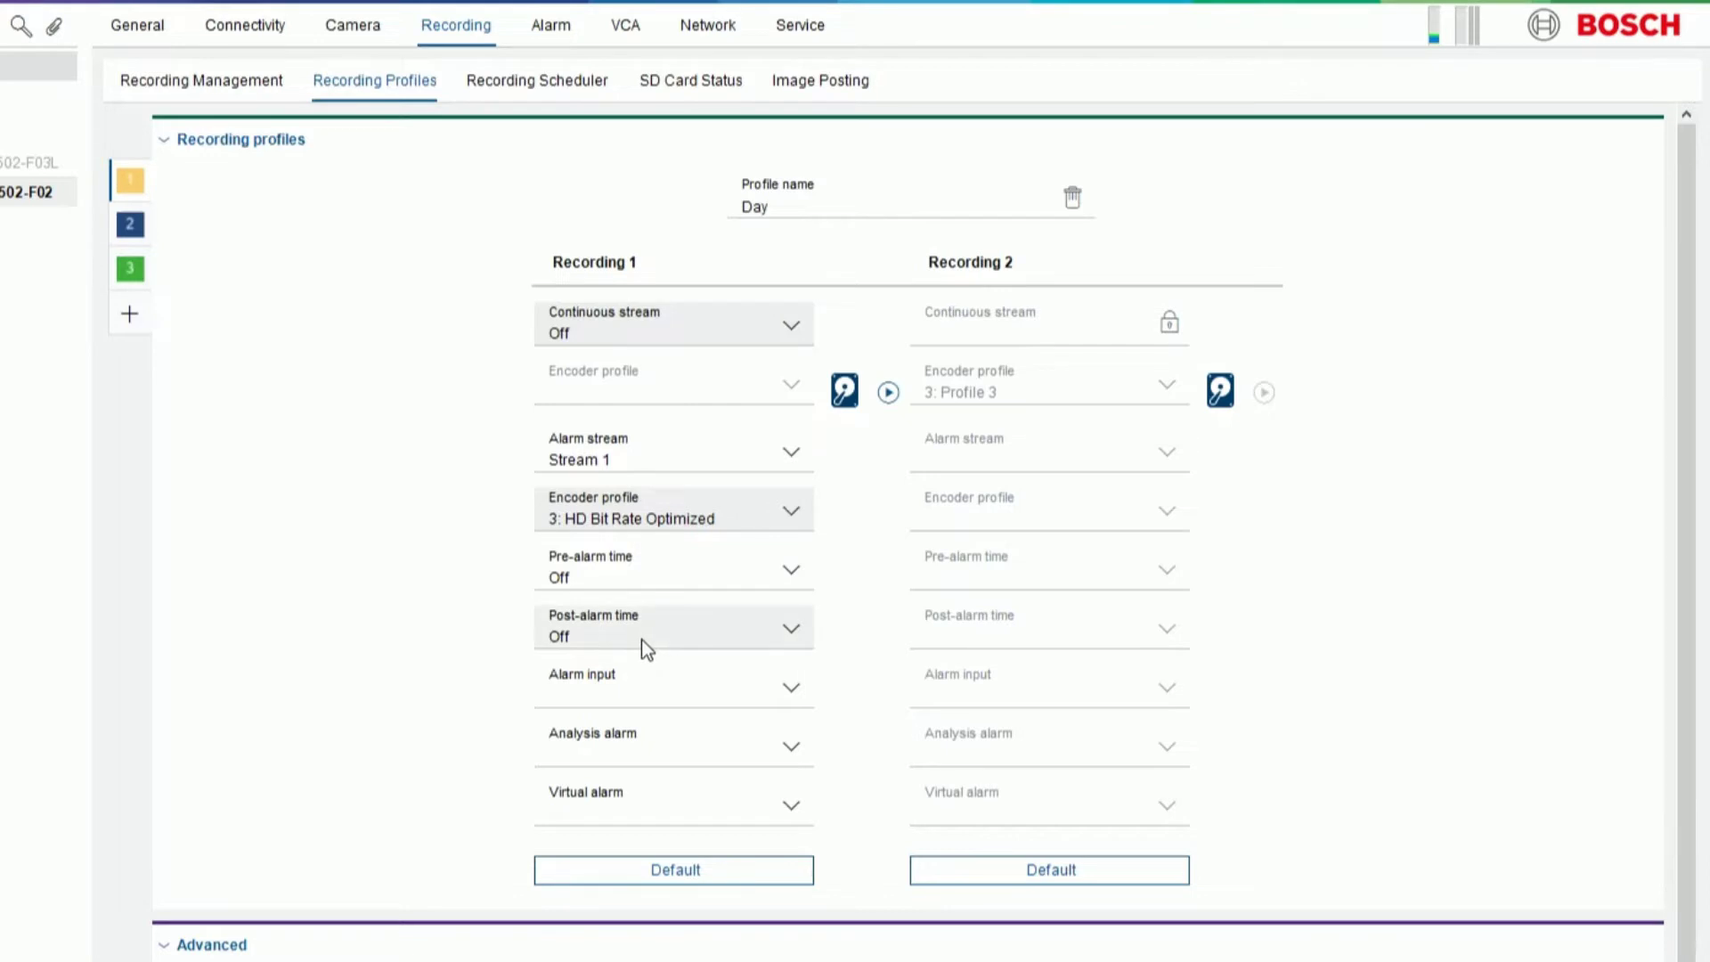
left_click(580, 574)
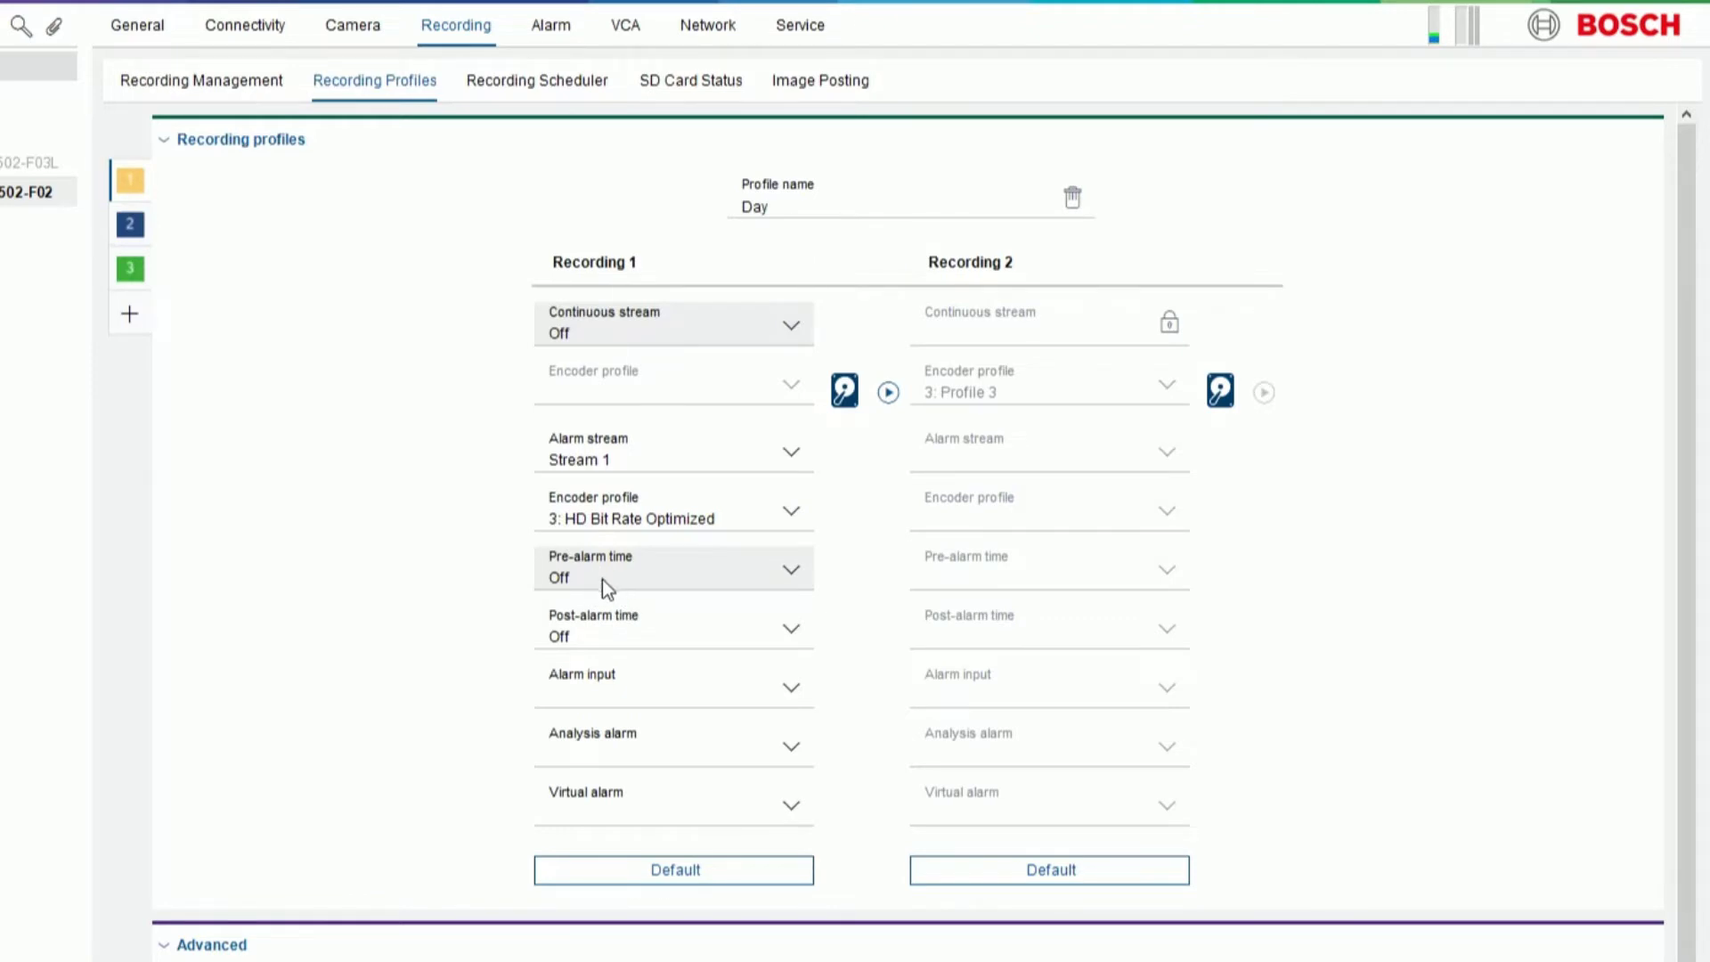
left_click(627, 639)
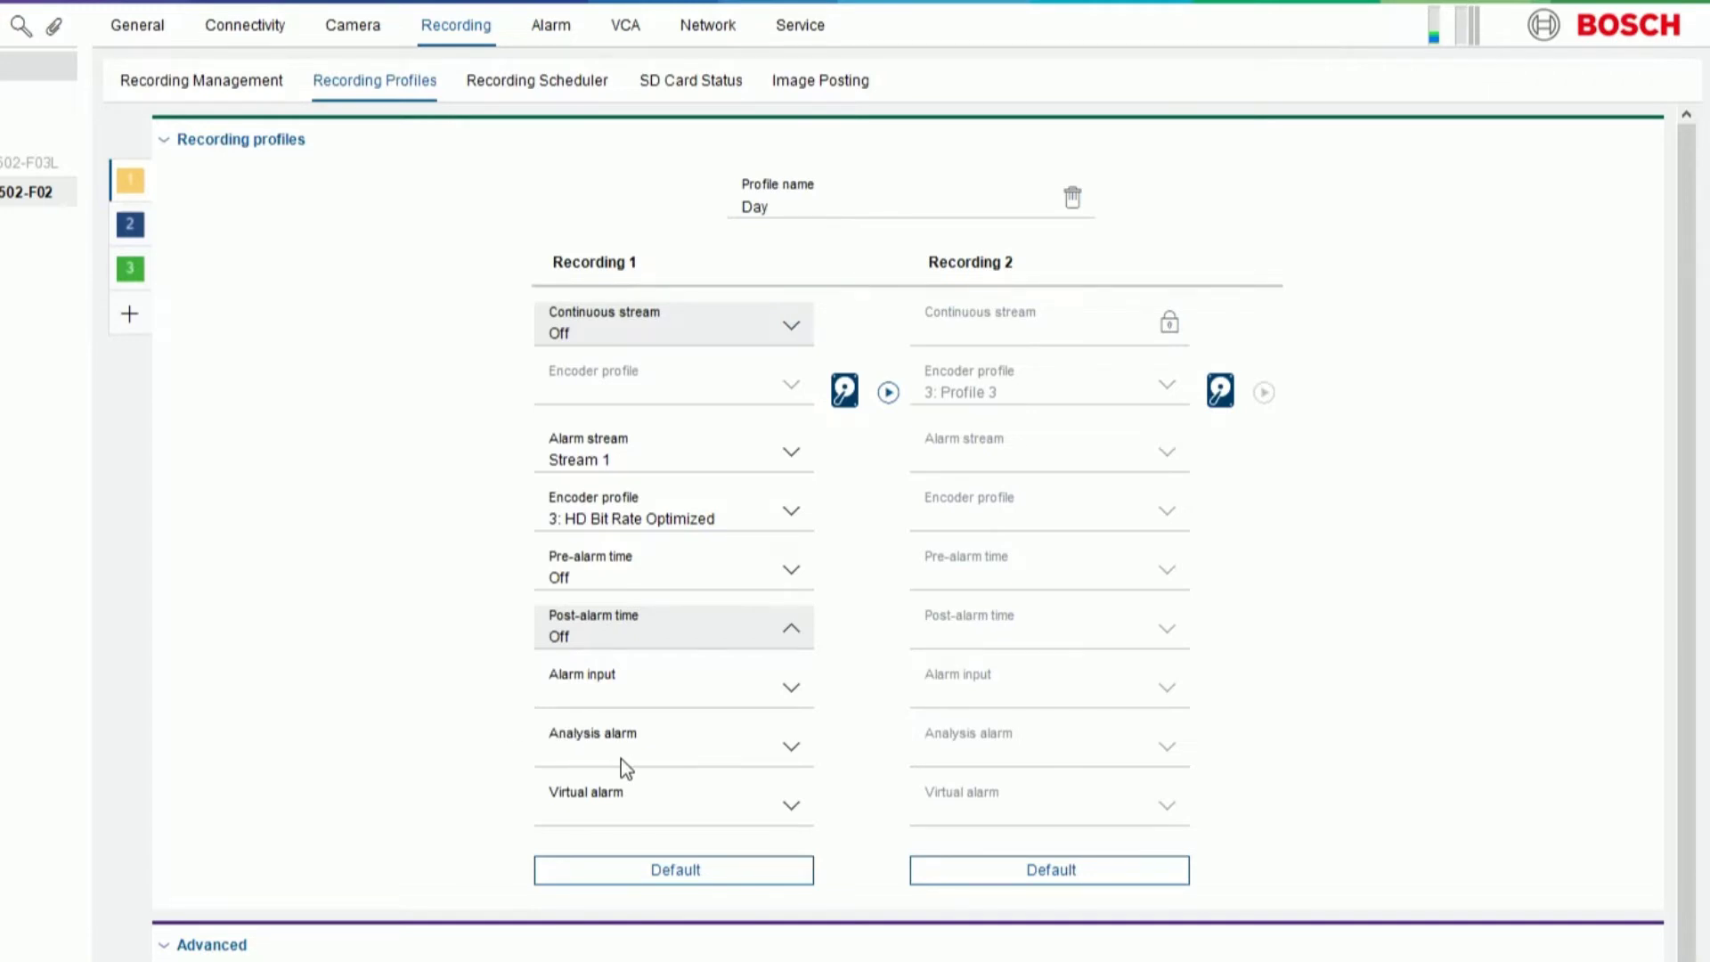
left_click(570, 675)
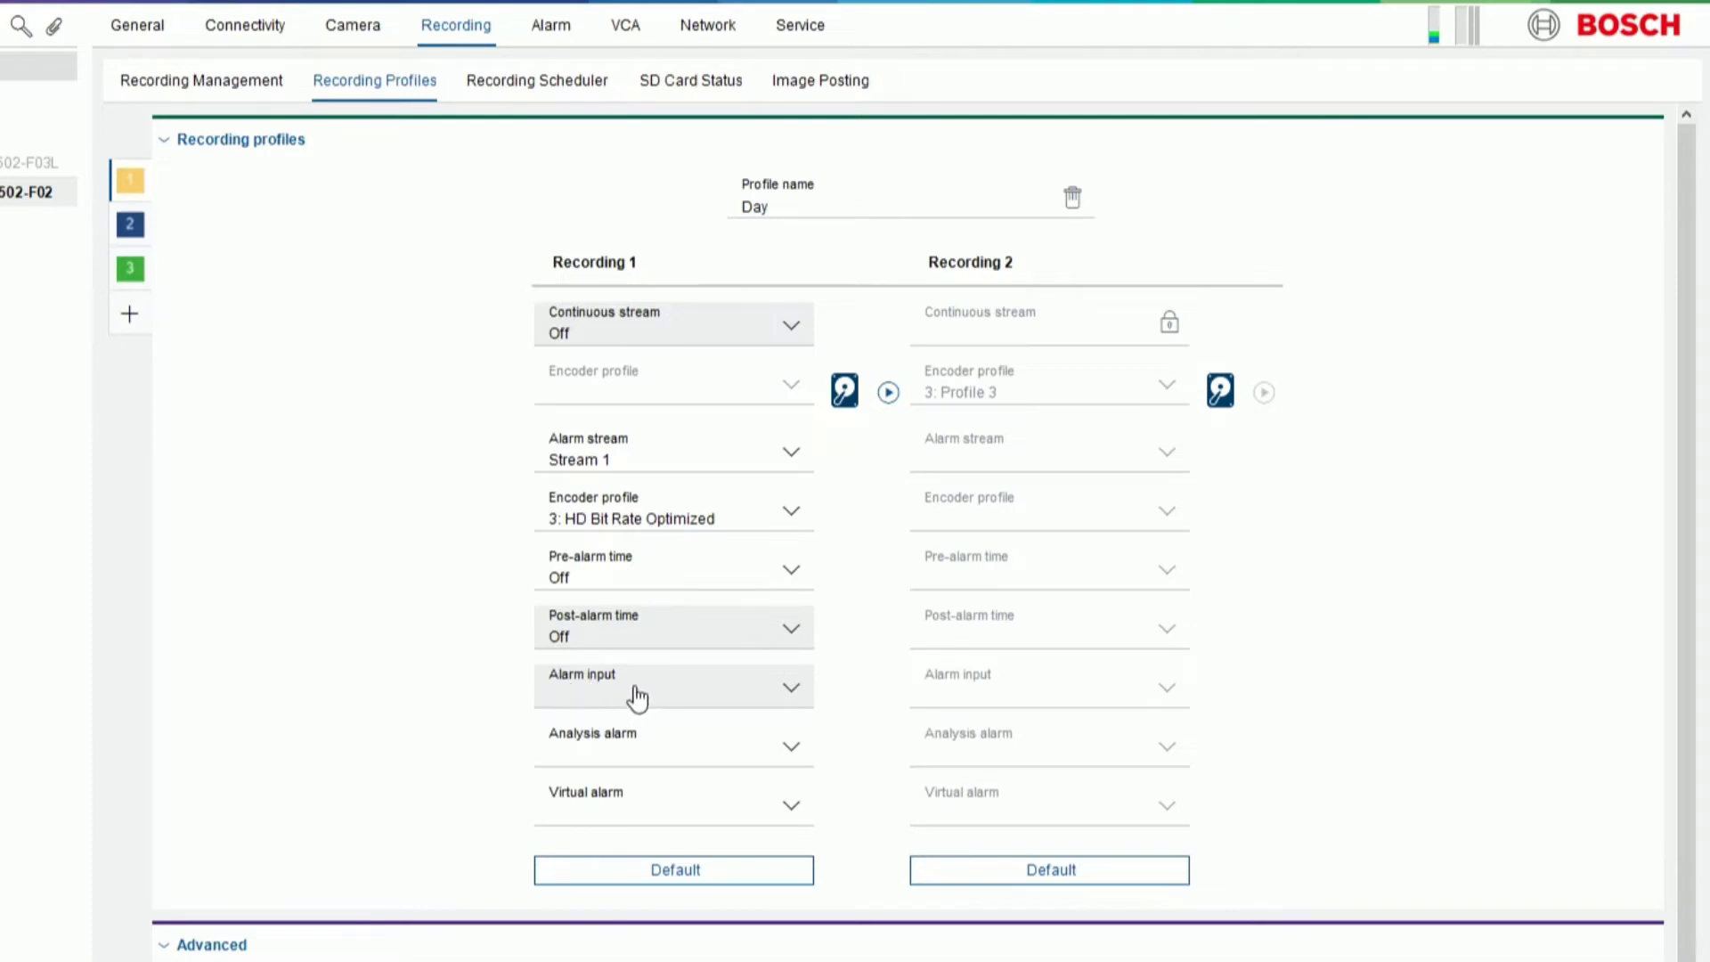
- Assign alarm input 1 as the alarm recording trigger for Recording 1 in the Day profile
left_click(596, 702)
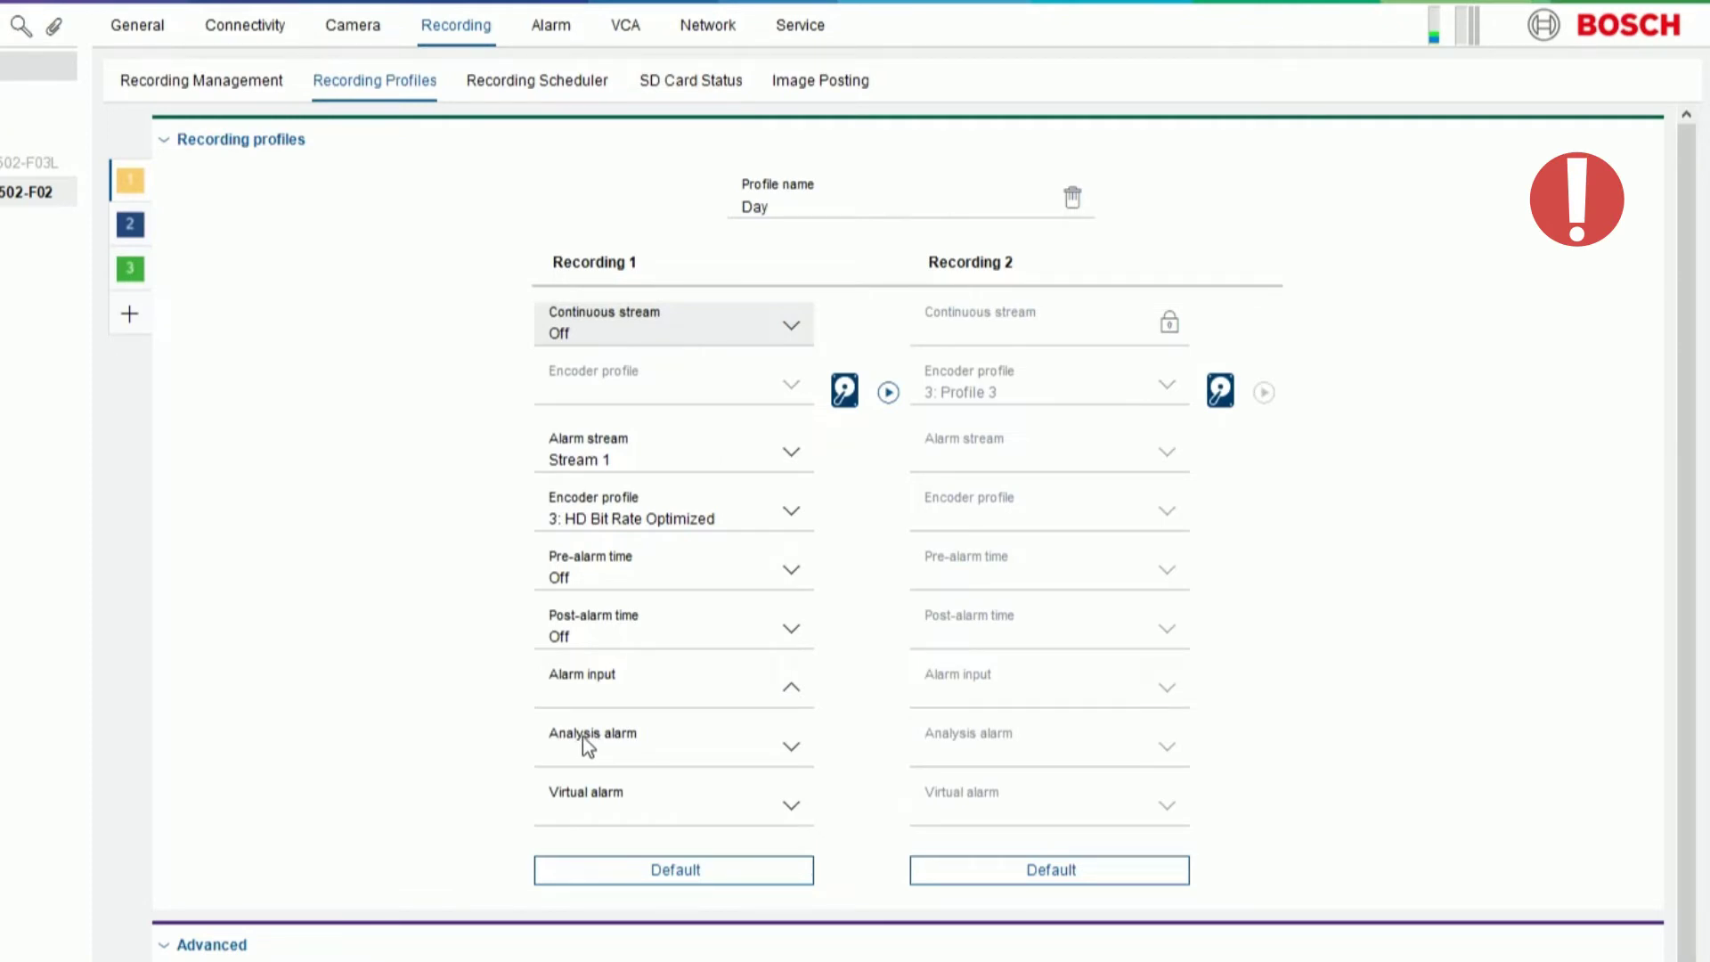
left_click(584, 733)
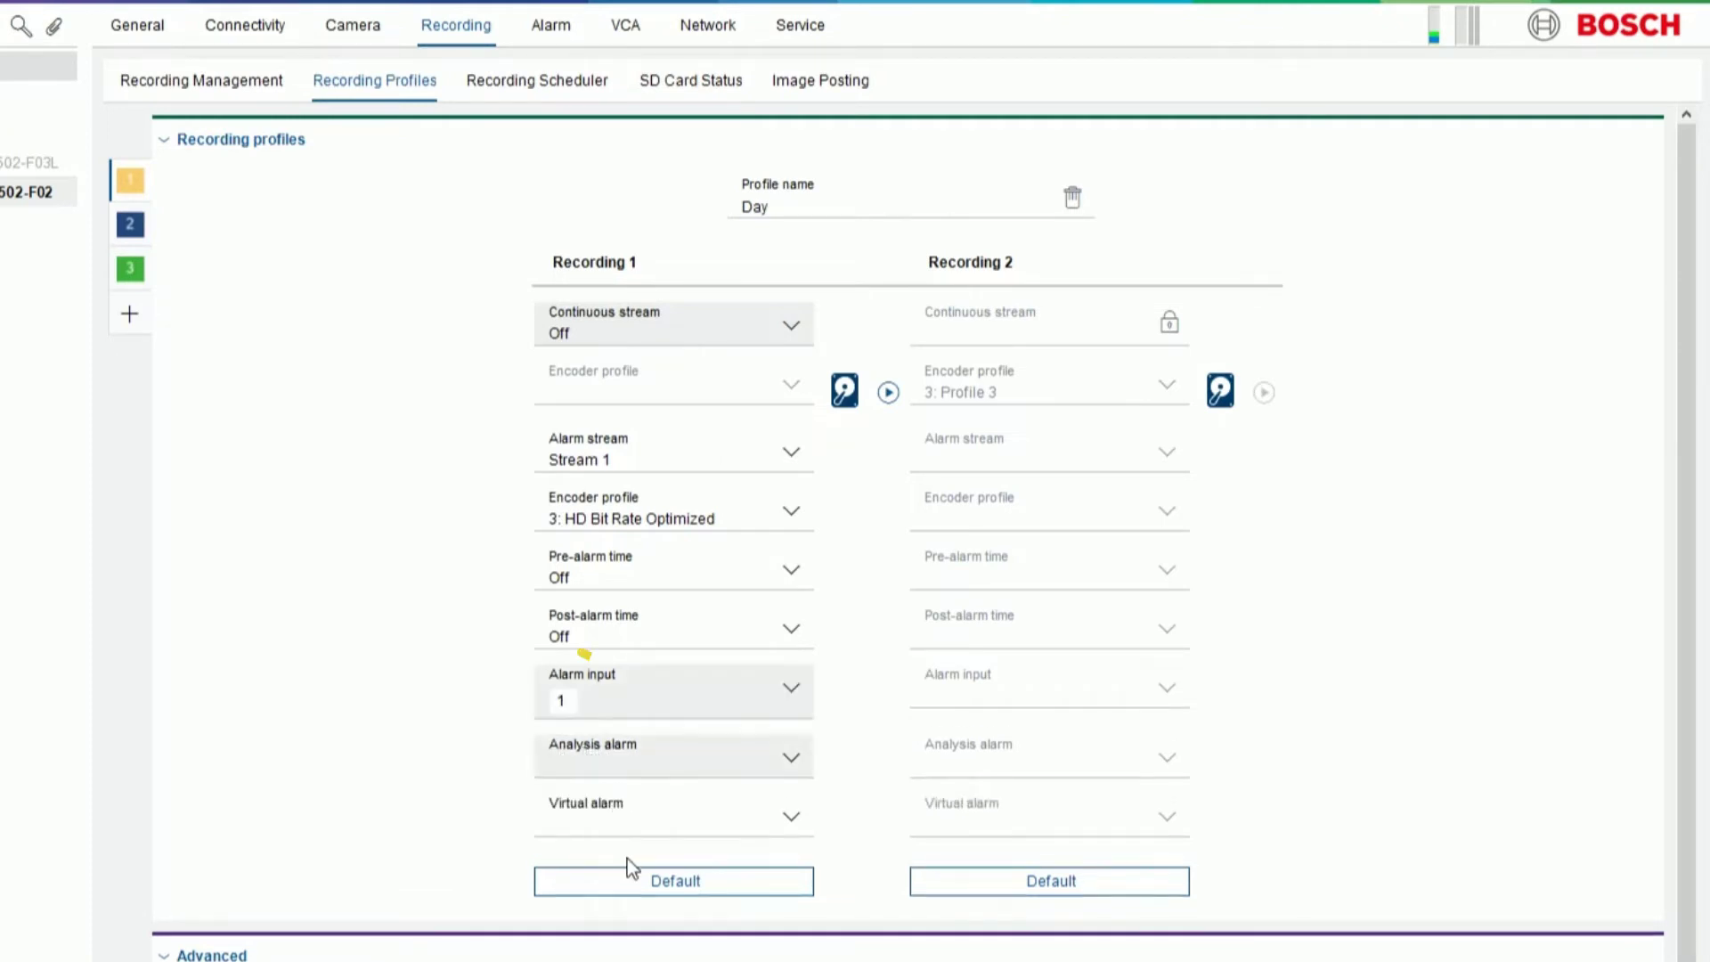
- Examine the analysis alarm and virtual alarm options and the advanced settings of the Day recording profile
left_click(627, 773)
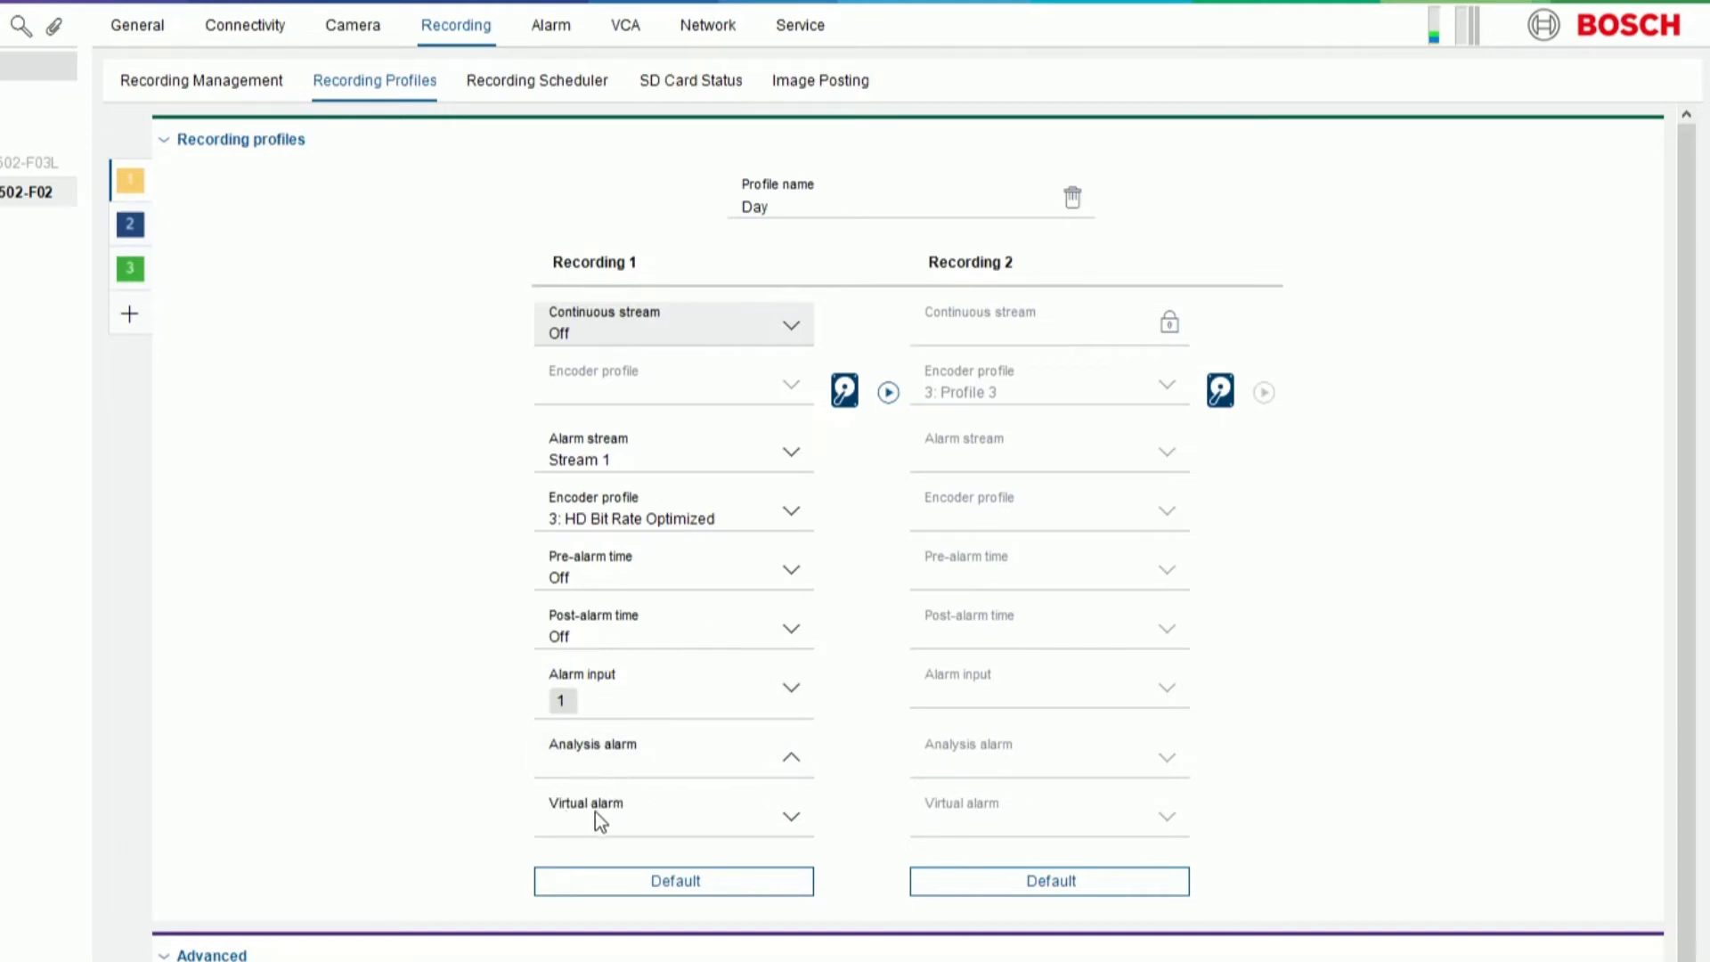
left_click(573, 772)
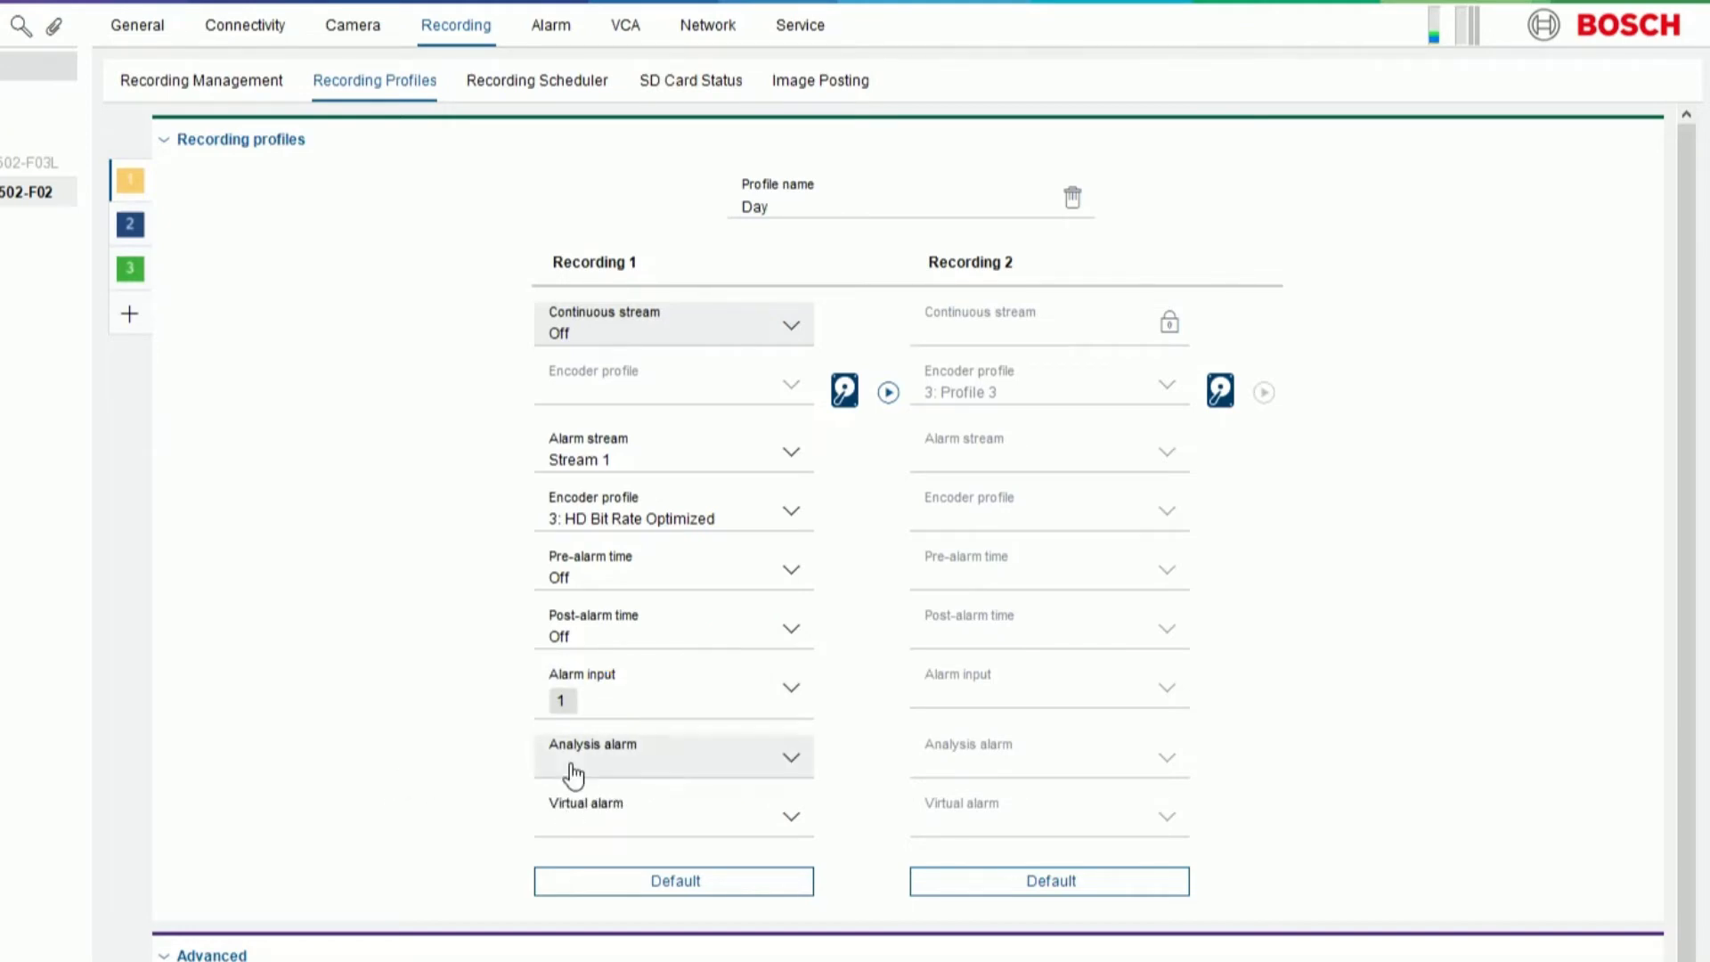
left_click(586, 834)
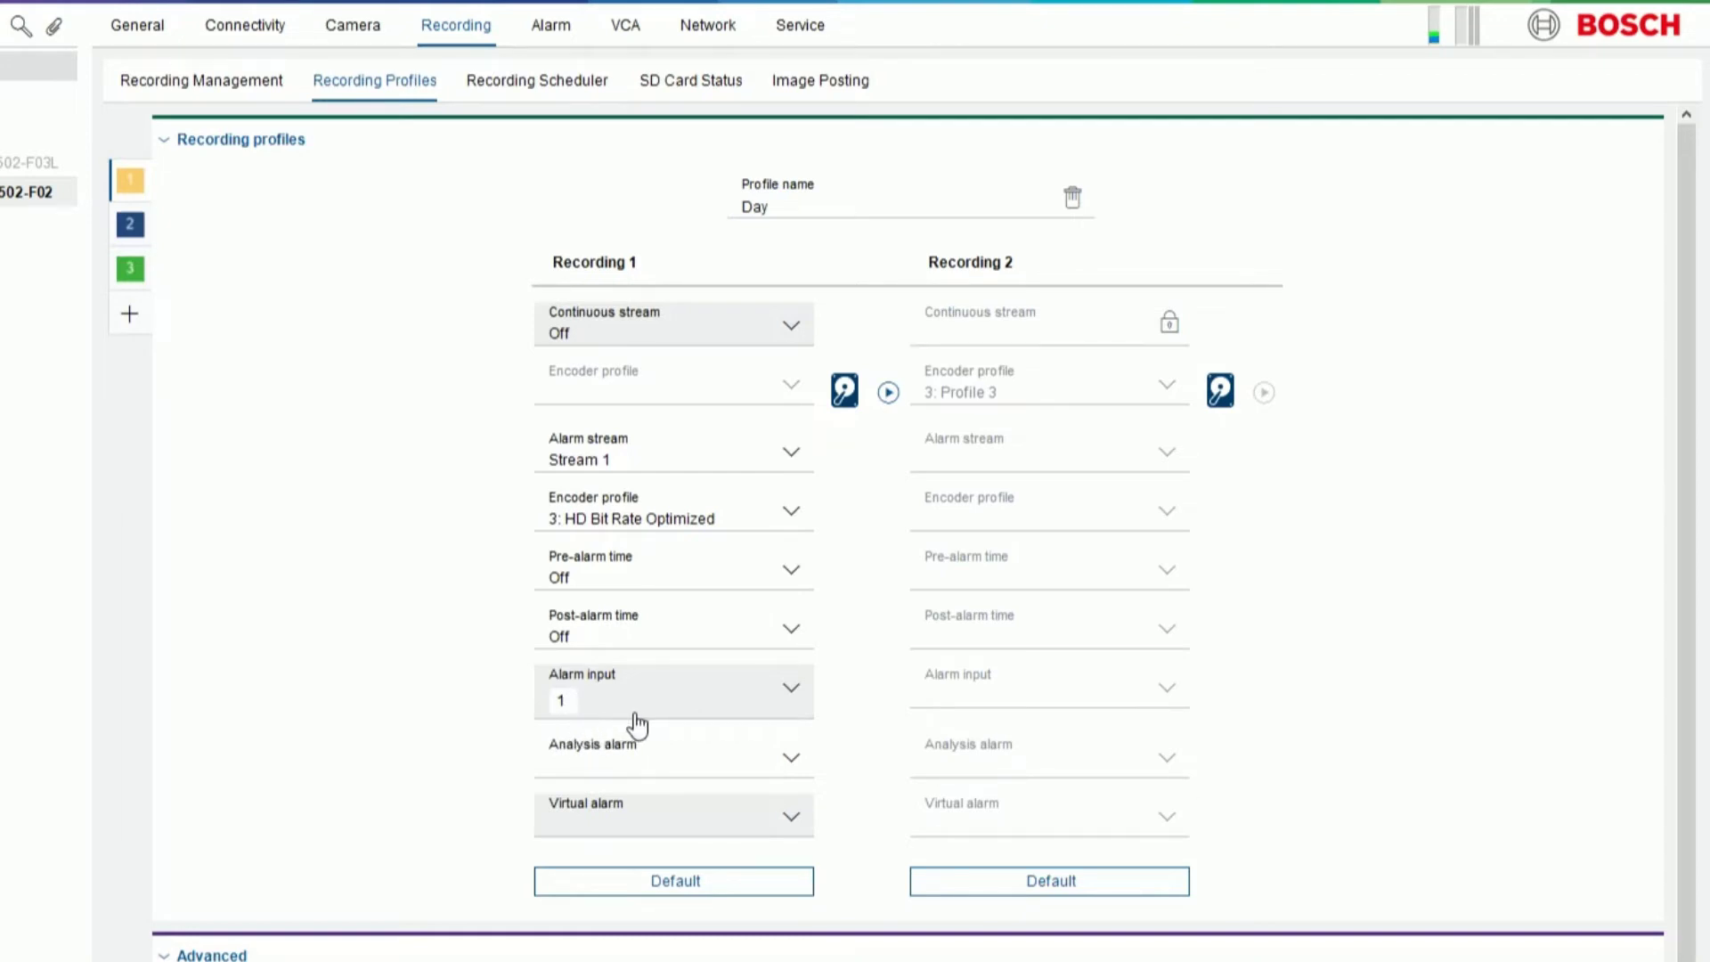
scroll(650, 709, "down", 2)
scroll(652, 716, "down", 1)
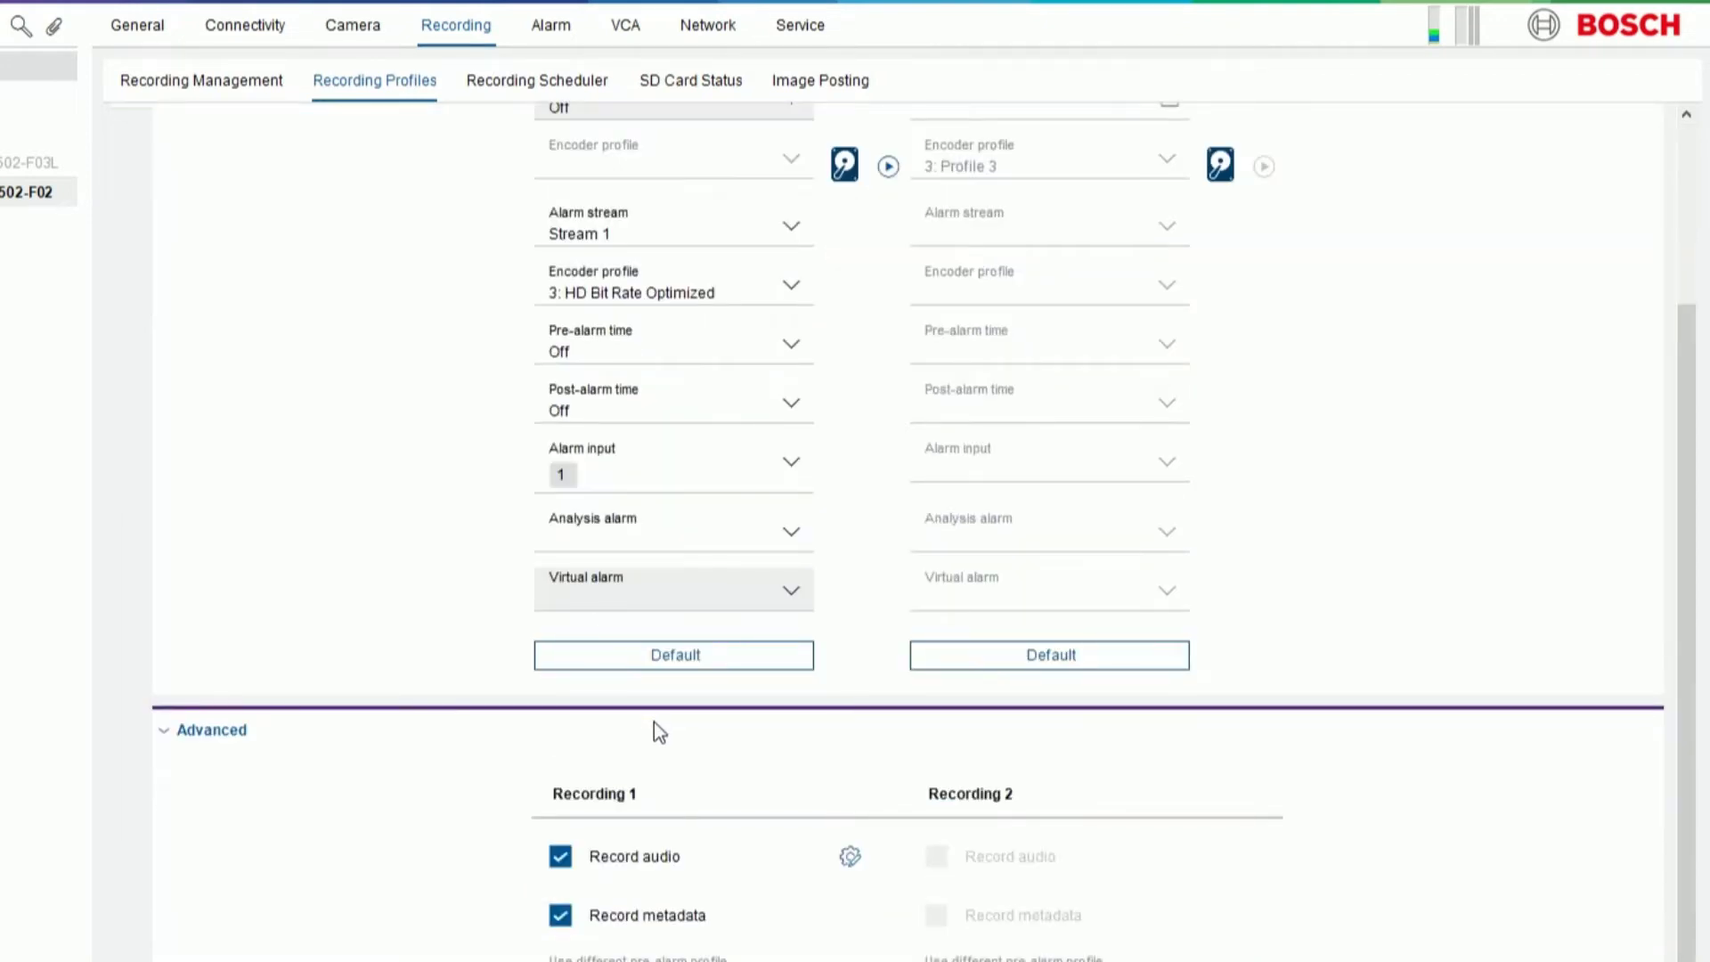
scroll(654, 721, "up", 3)
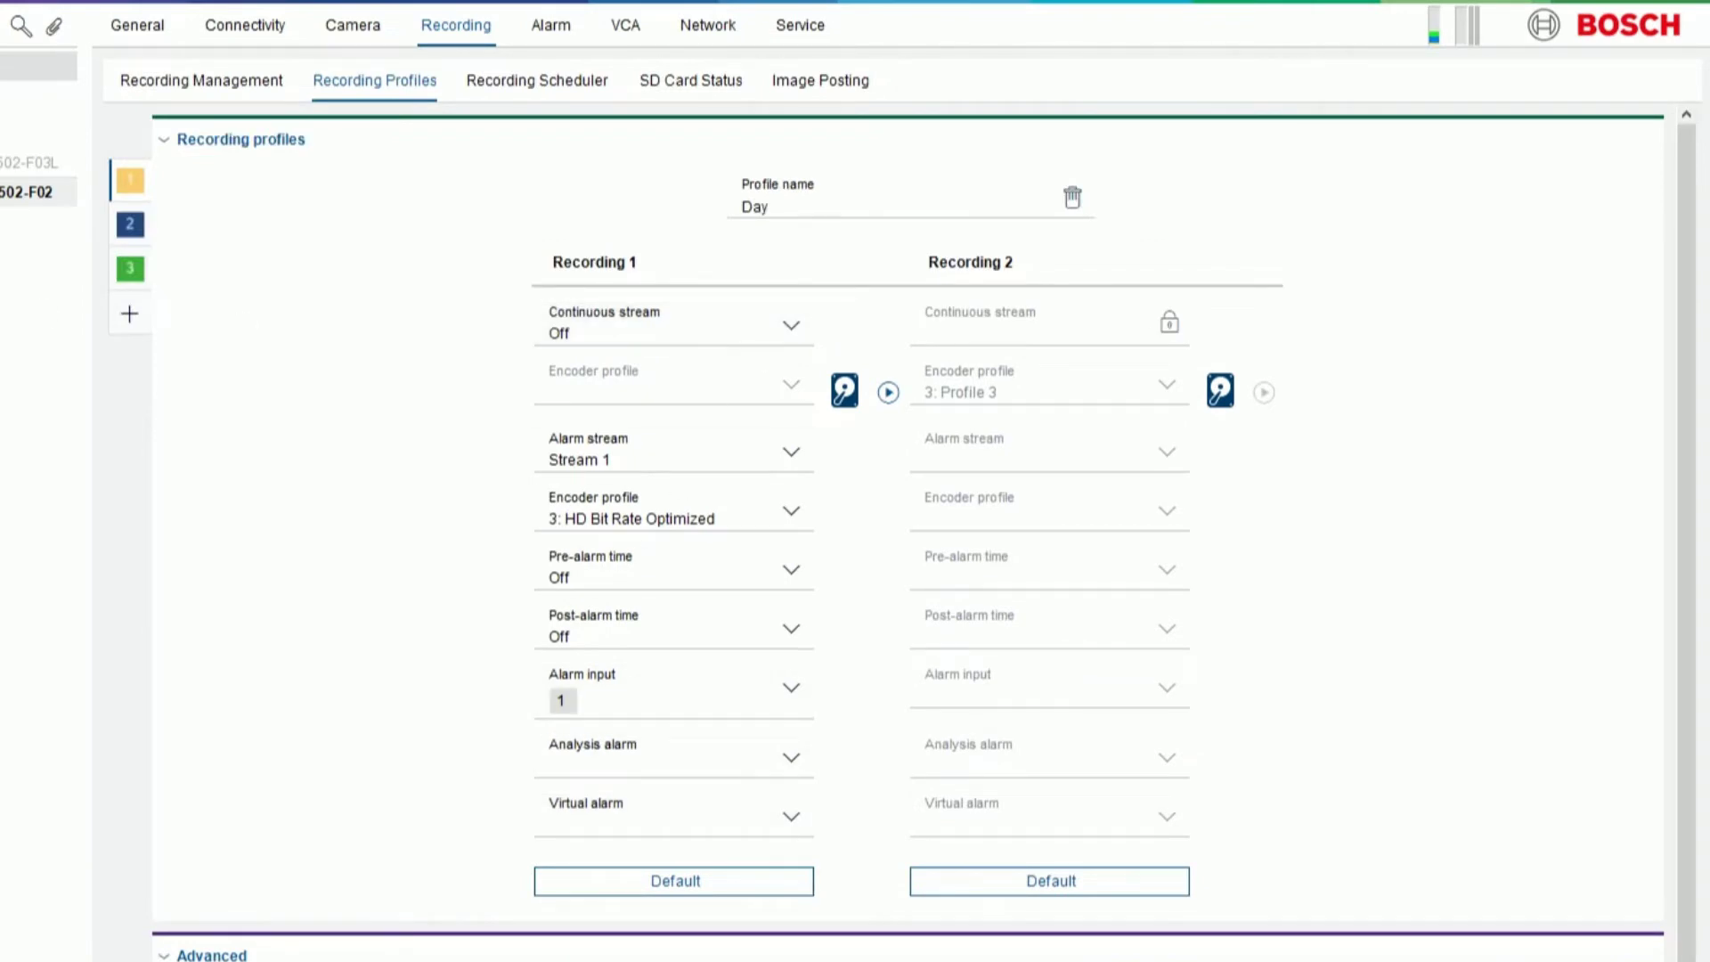
- Delete the Night and Weekend recording entries from the weekday recording schedule
left_click(550, 84)
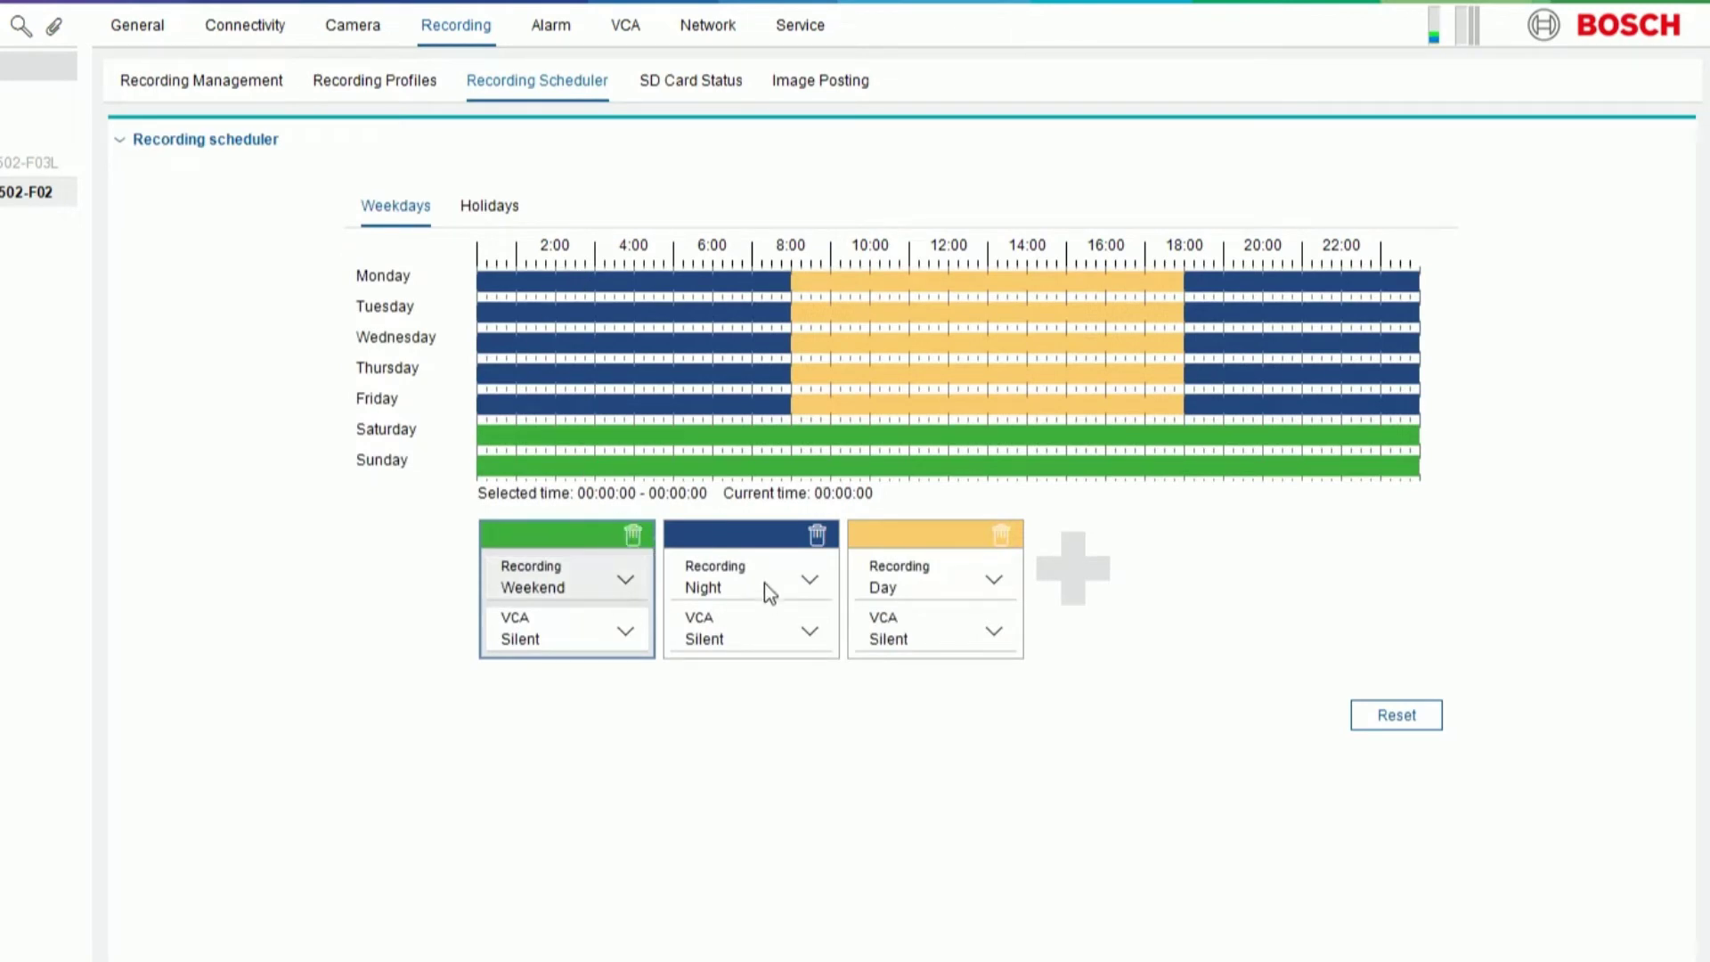
left_click(817, 536)
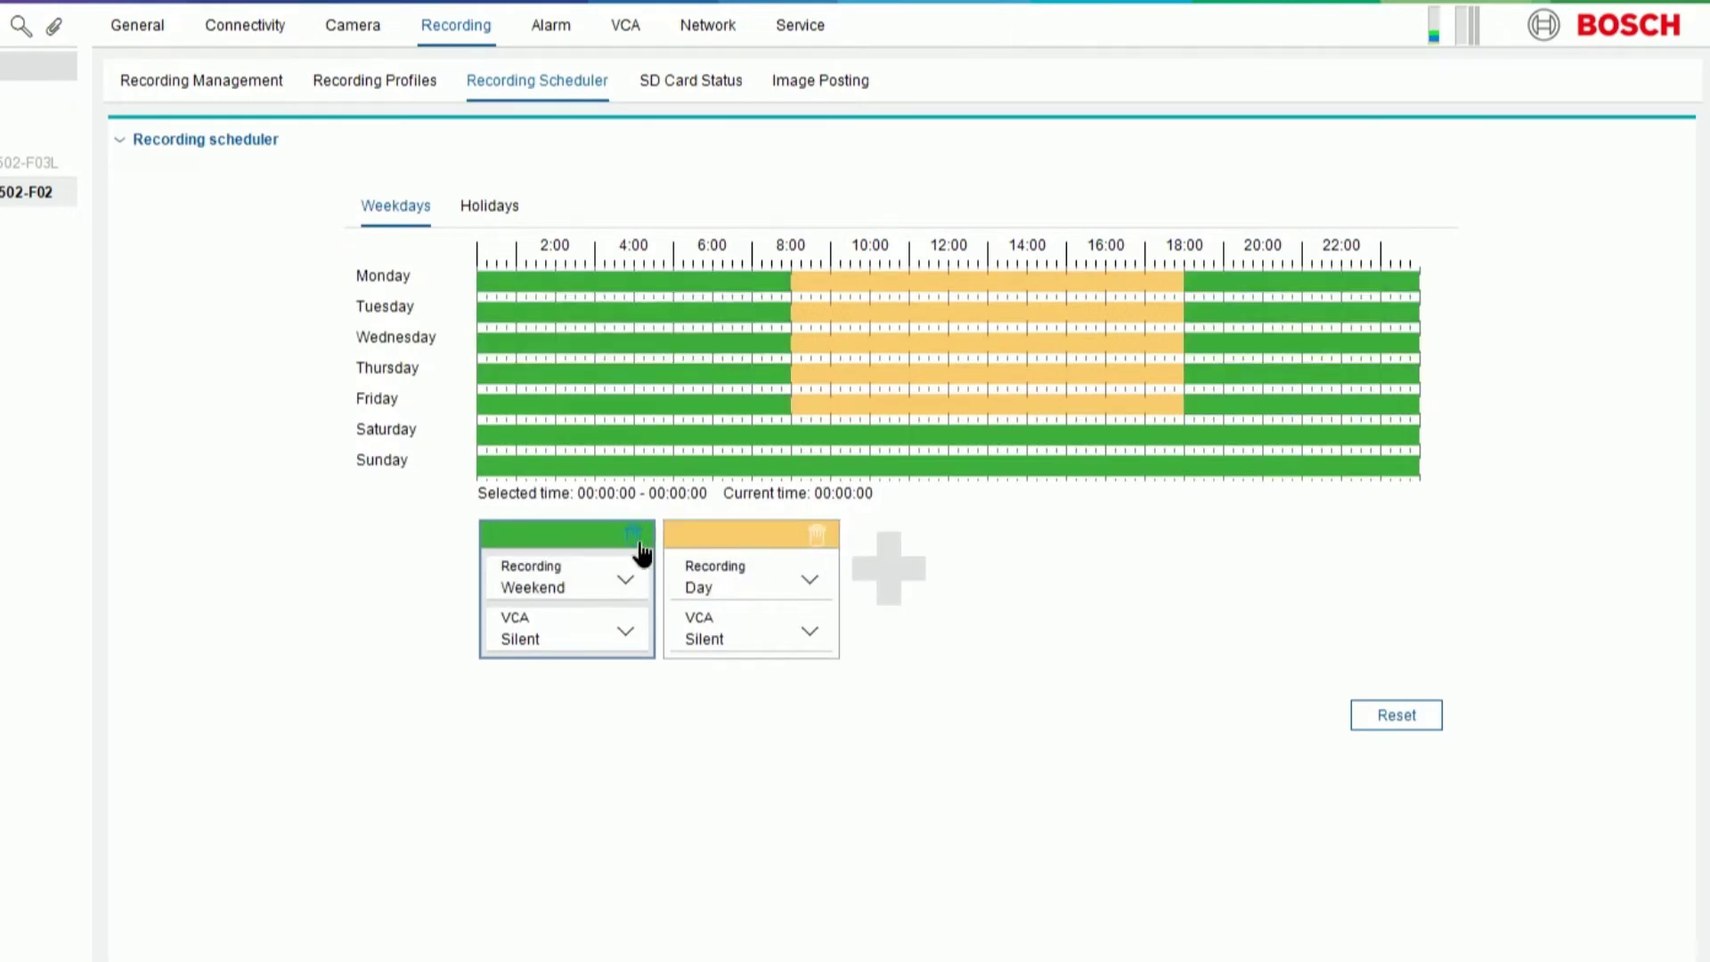
left_click(634, 536)
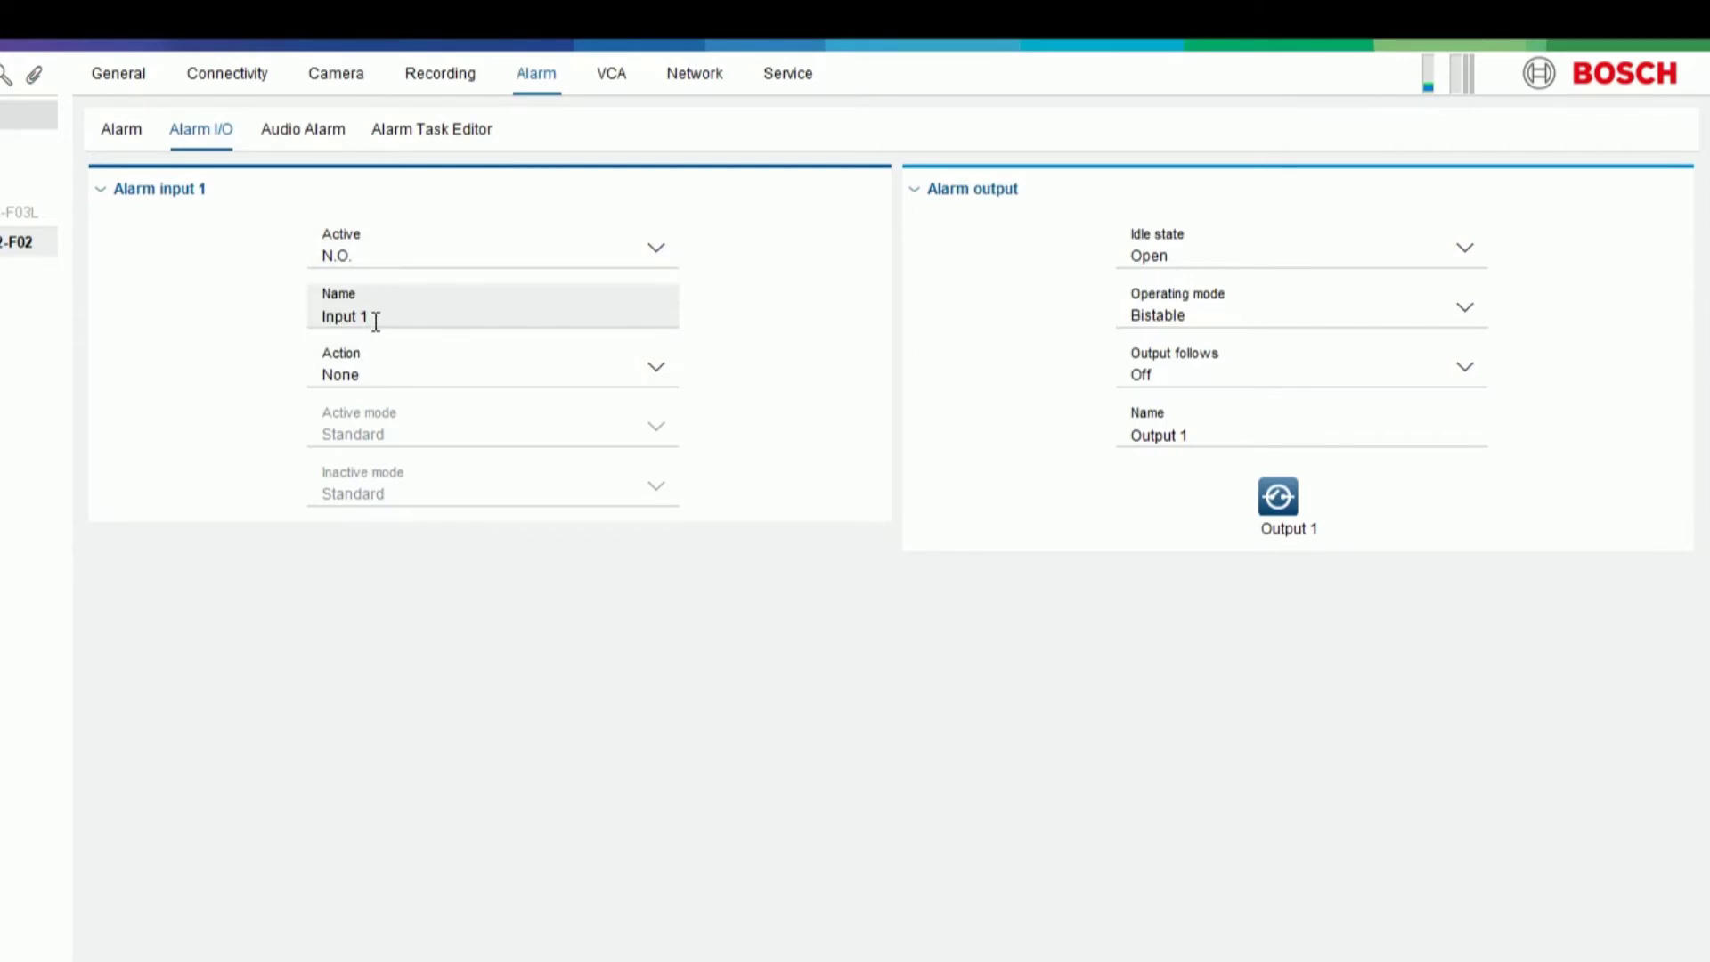
- Examine the available actions for alarm input 1 in the alarm input and output settings
left_click(357, 381)
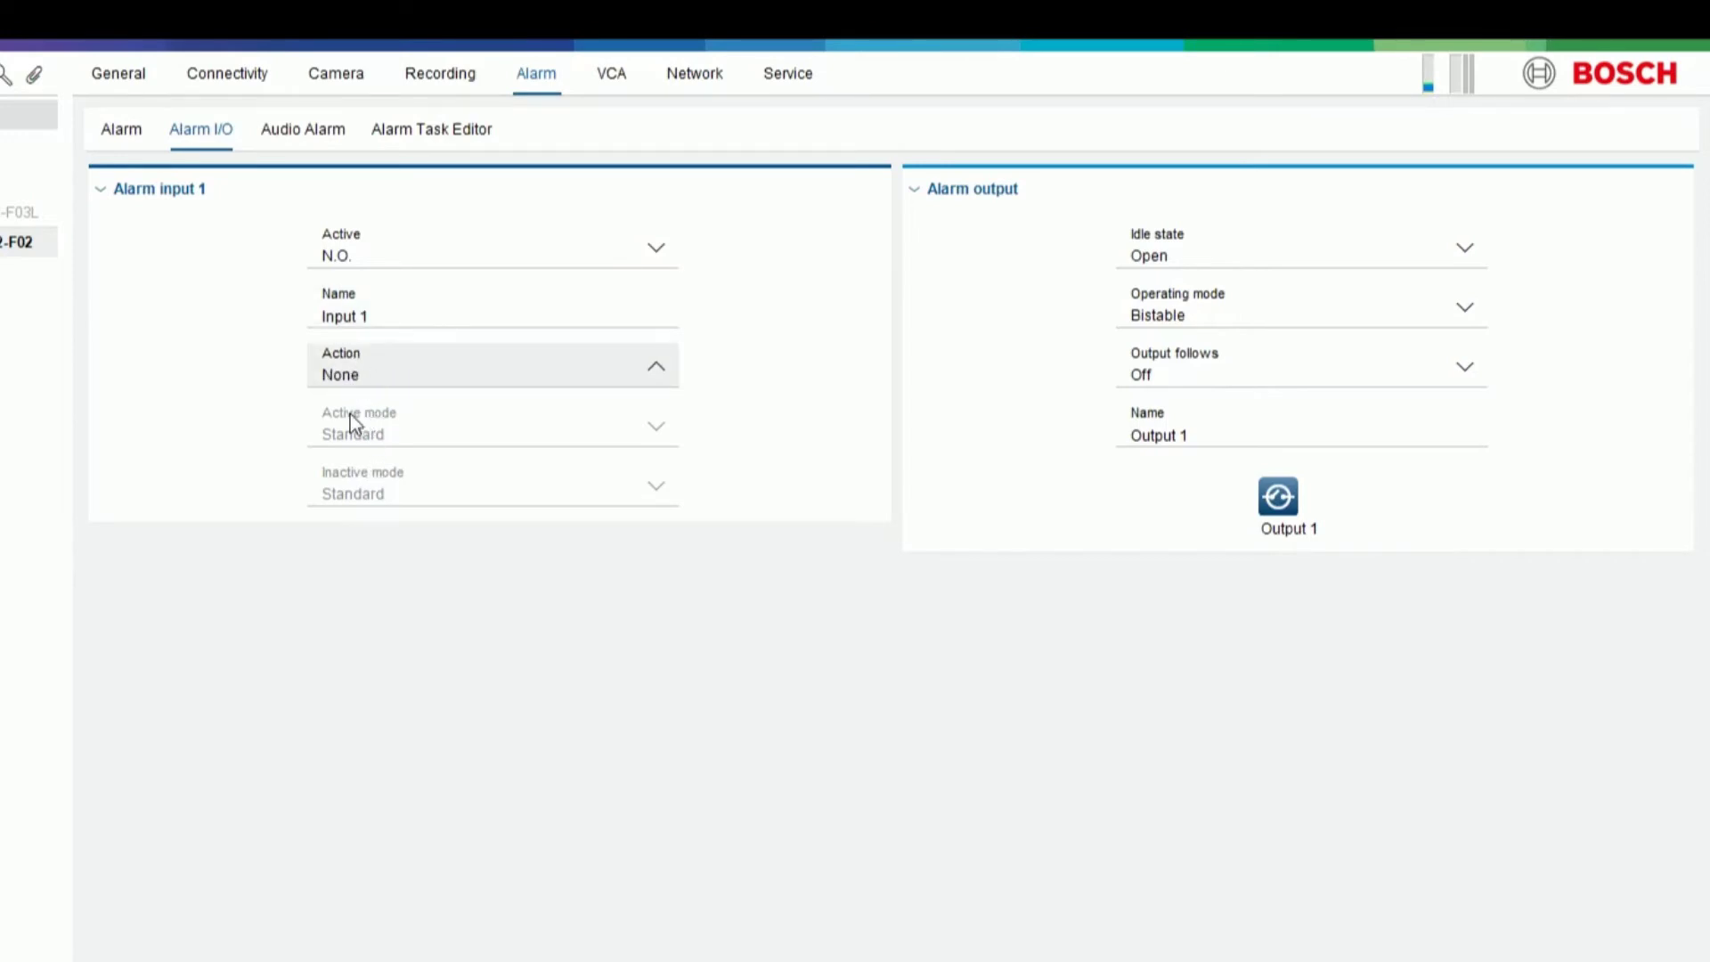
left_click(389, 466)
left_click(212, 454)
left_click(313, 317)
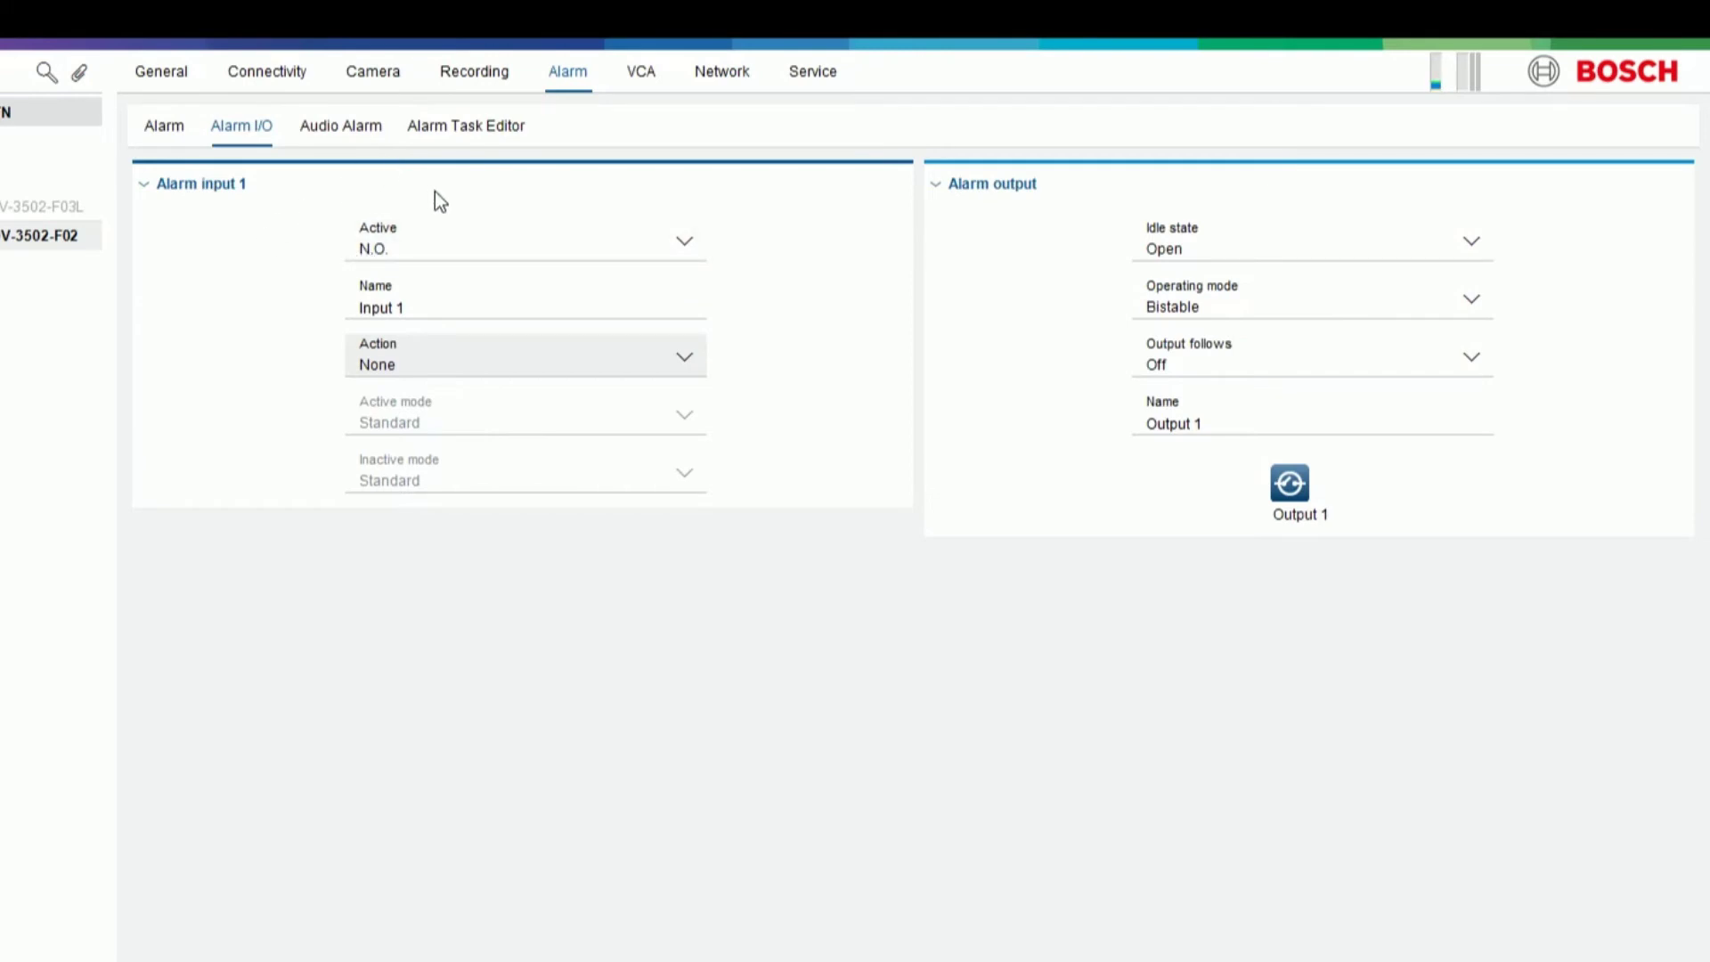
- Start the primary recording in the recording management settings
left_click(475, 75)
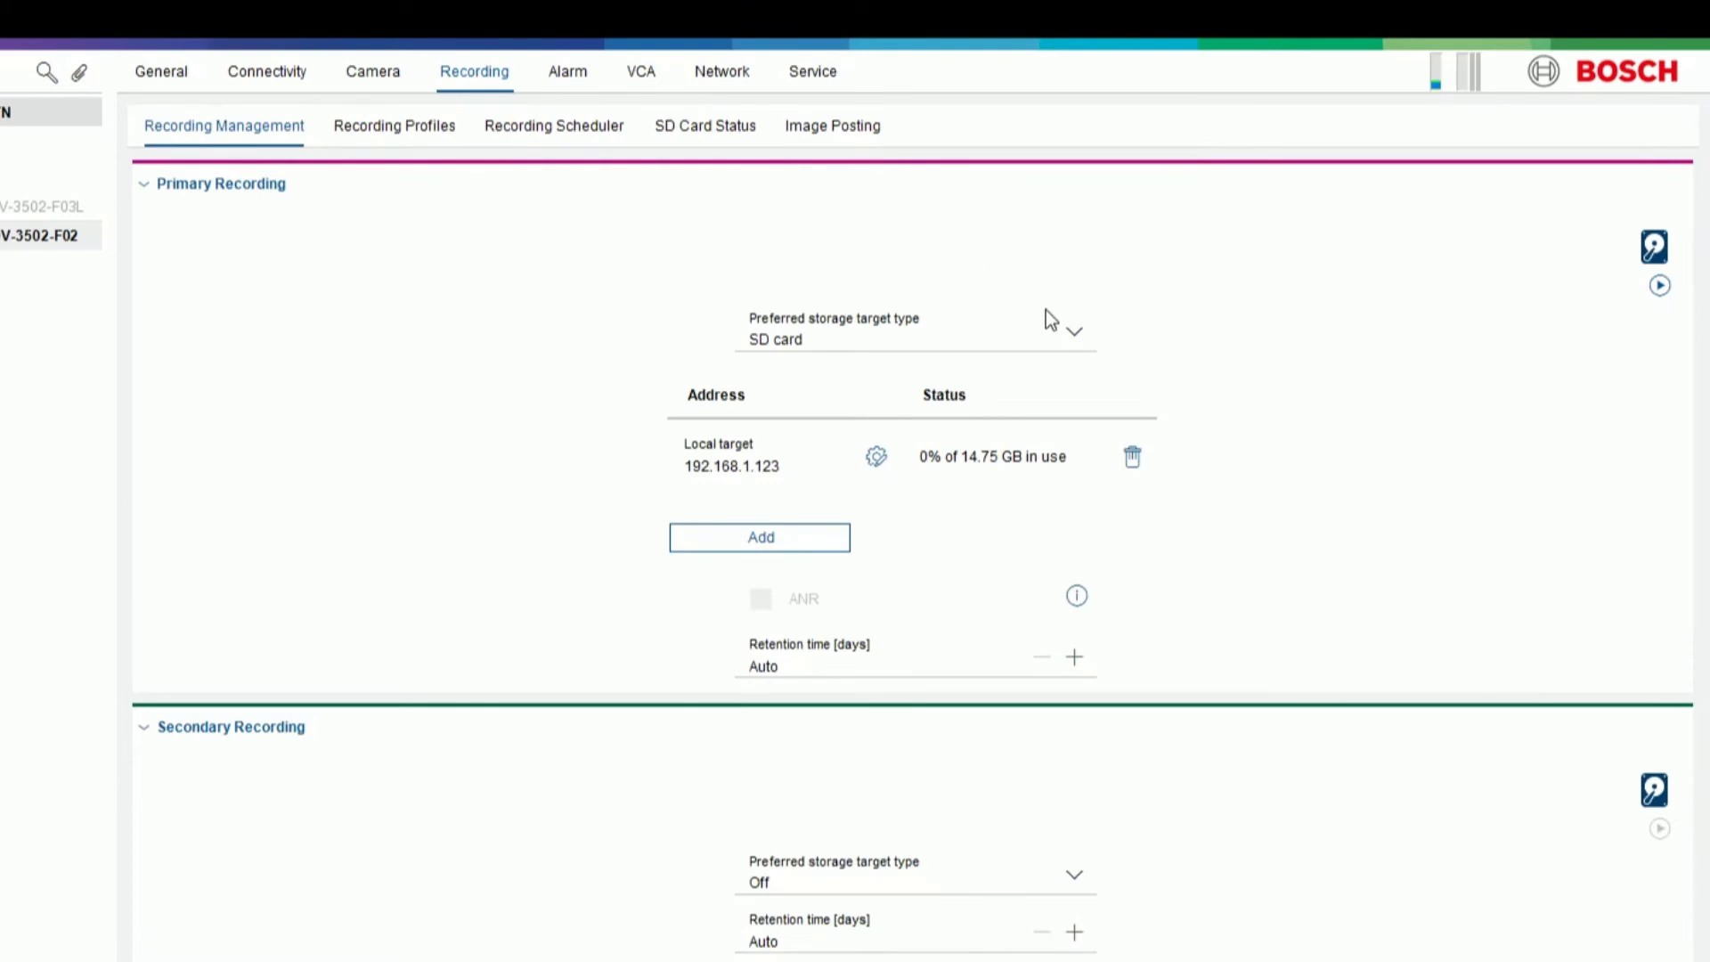
left_click(1661, 286)
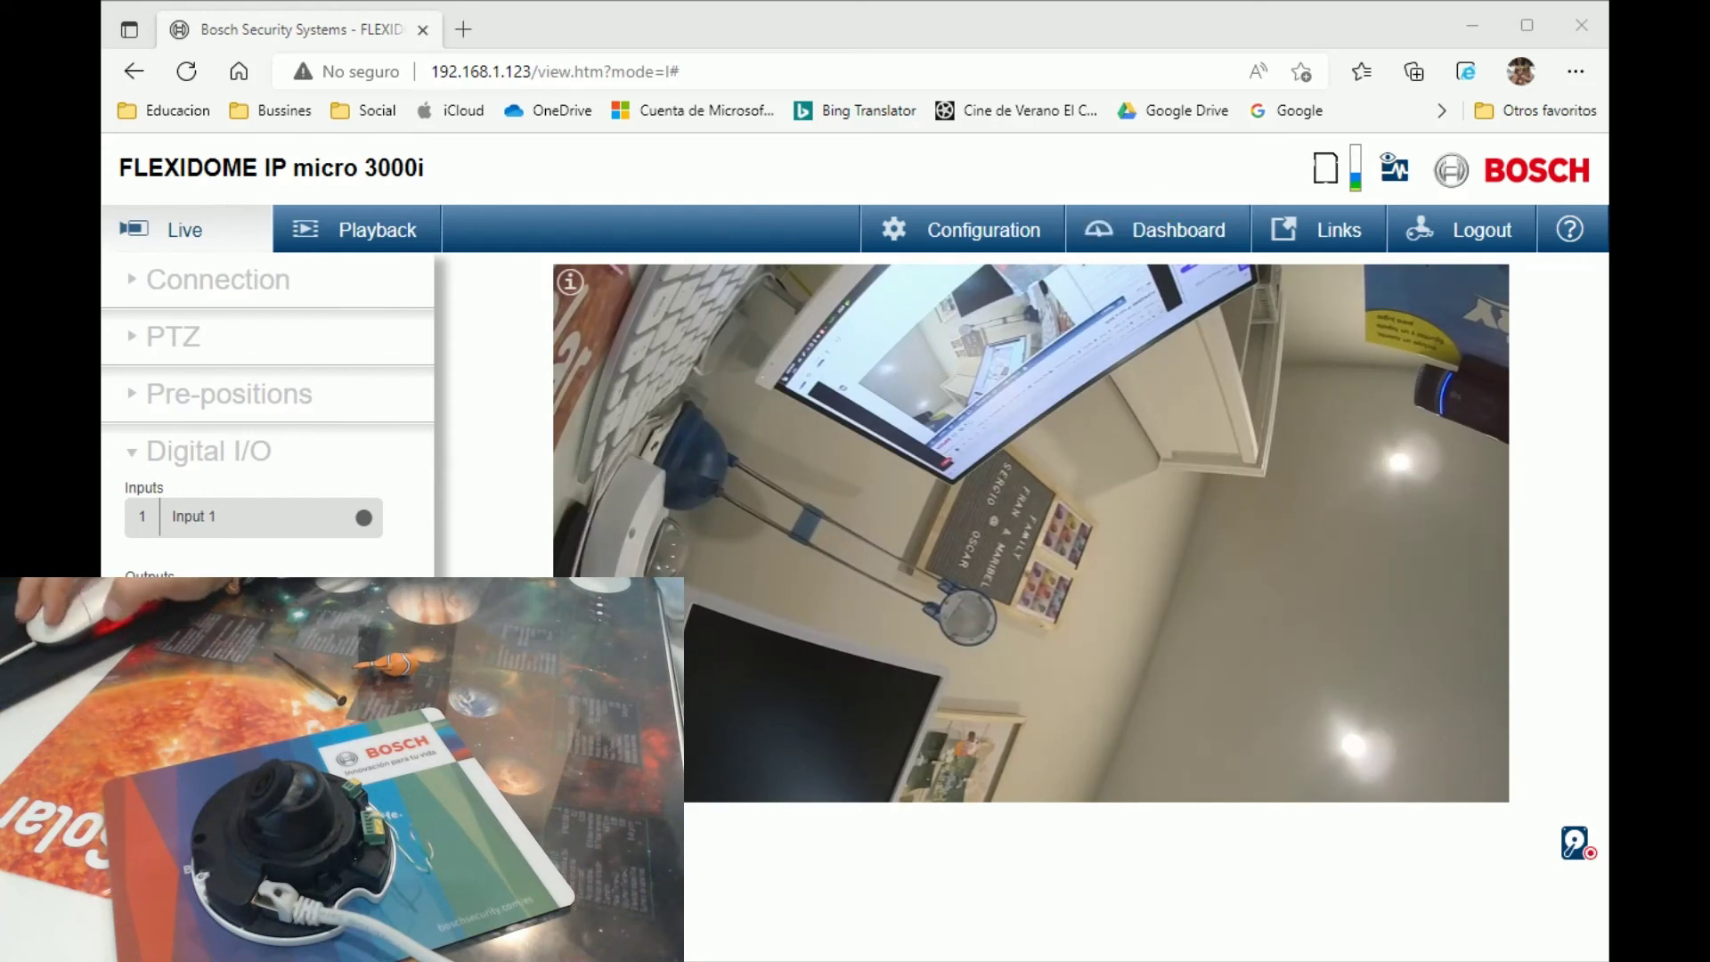
- Play back Recording 1 on the camera's web page with the timeline spanning 5 minutes
left_click(365, 241)
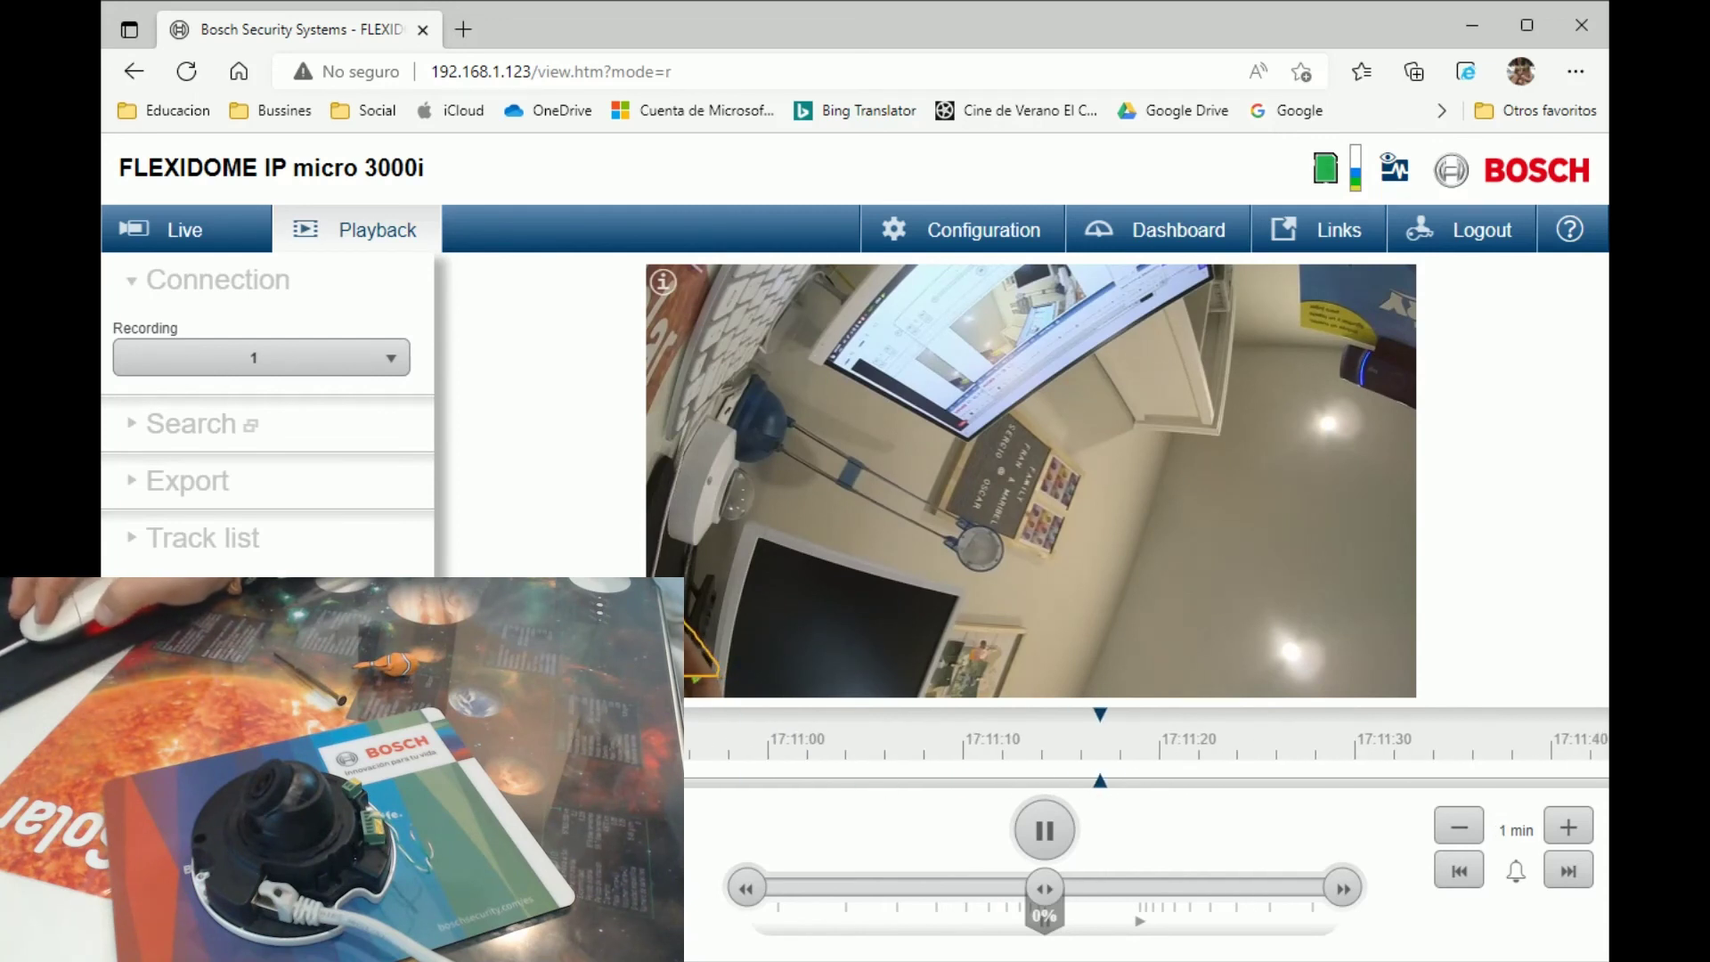
left_click_drag(1044, 888, 1111, 888)
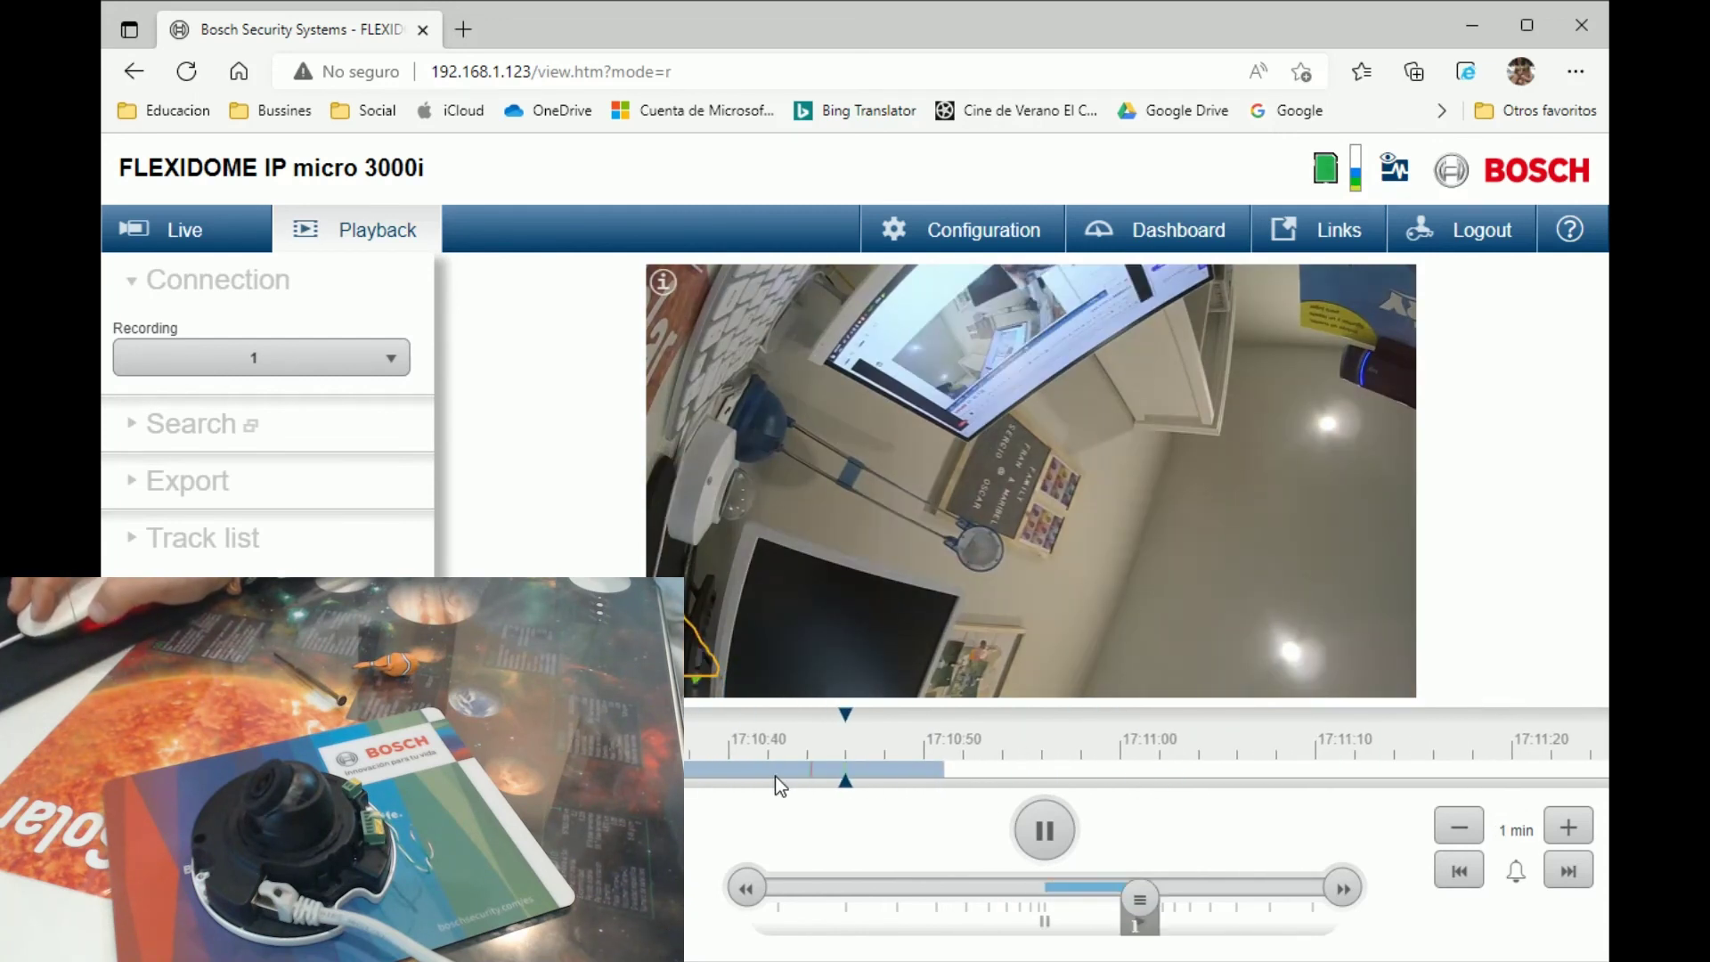
scroll(703, 767, "down", 3)
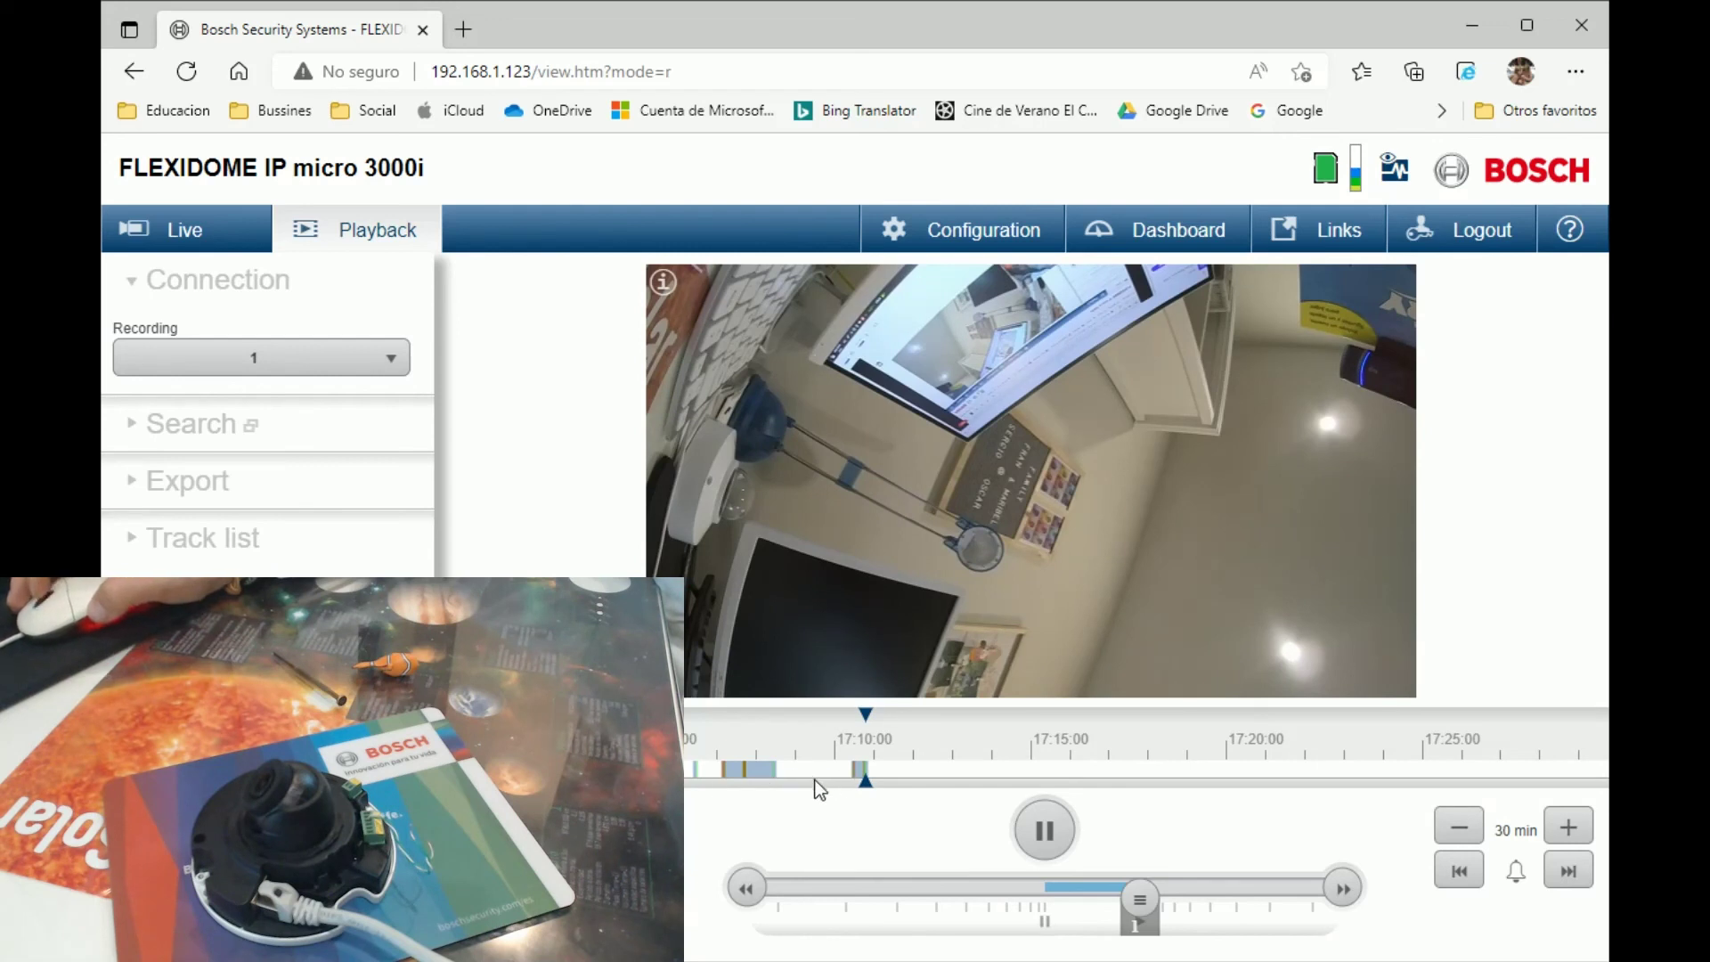
scroll(820, 768, "up", 3)
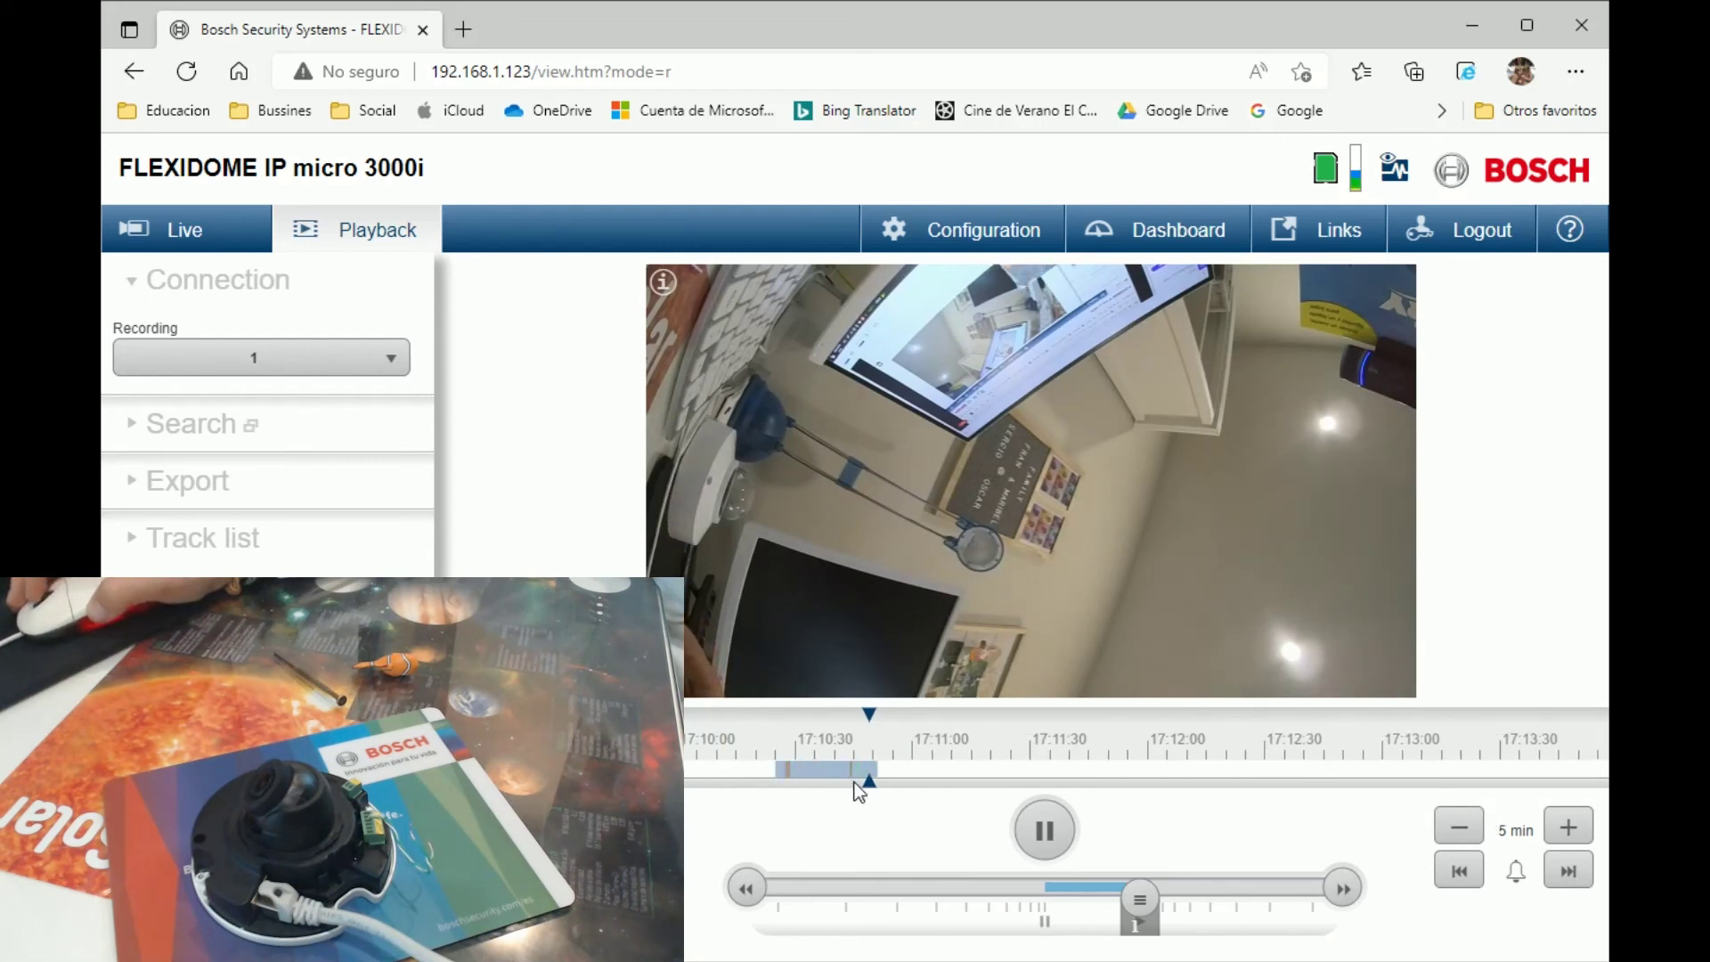
- Review the recorded alarm event near 17:10:30 by jumping between points on the playback timeline
left_click(786, 773)
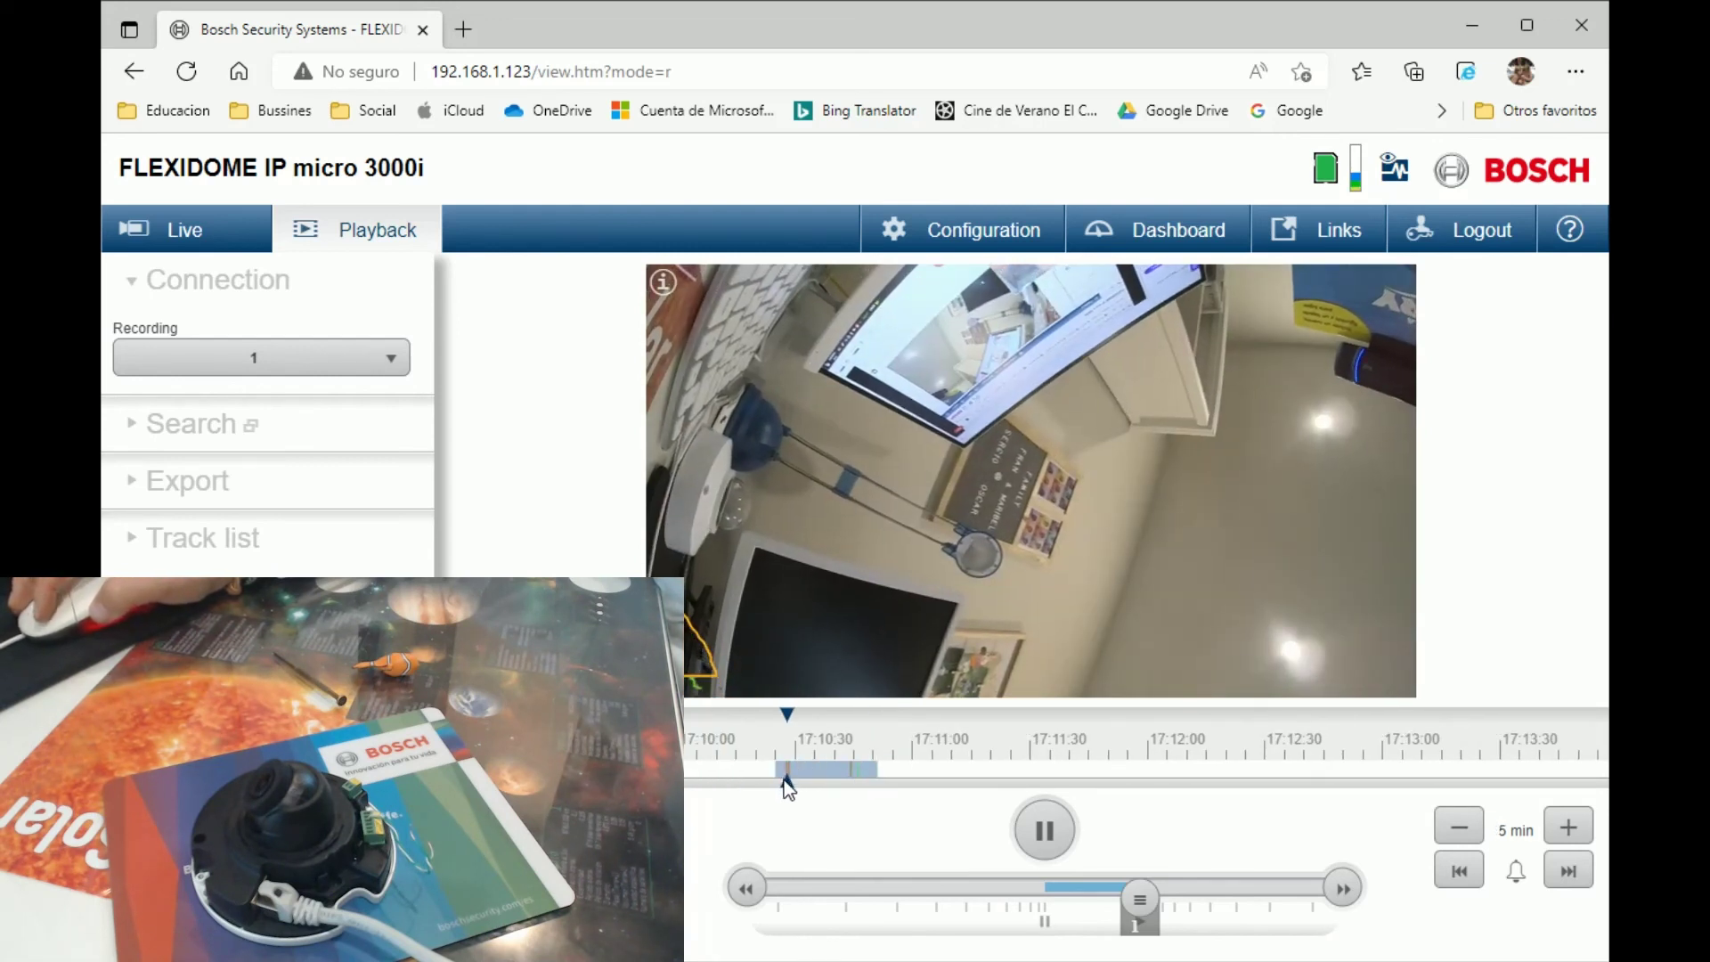
left_click(781, 777)
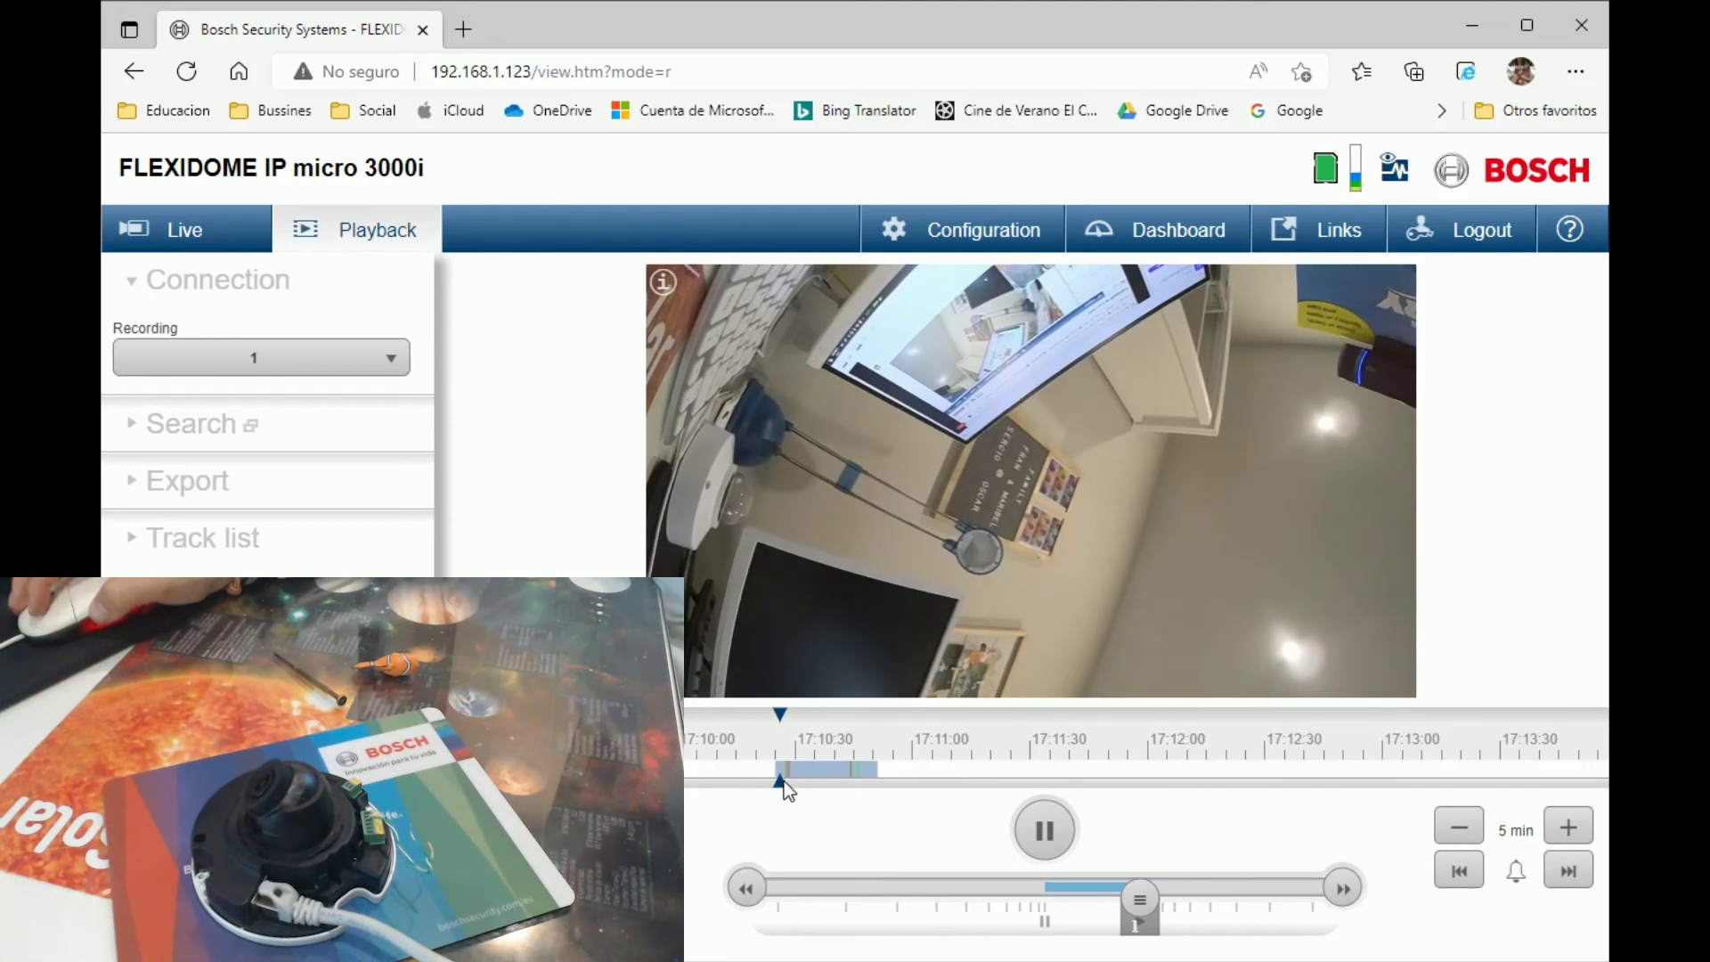
left_click(802, 780)
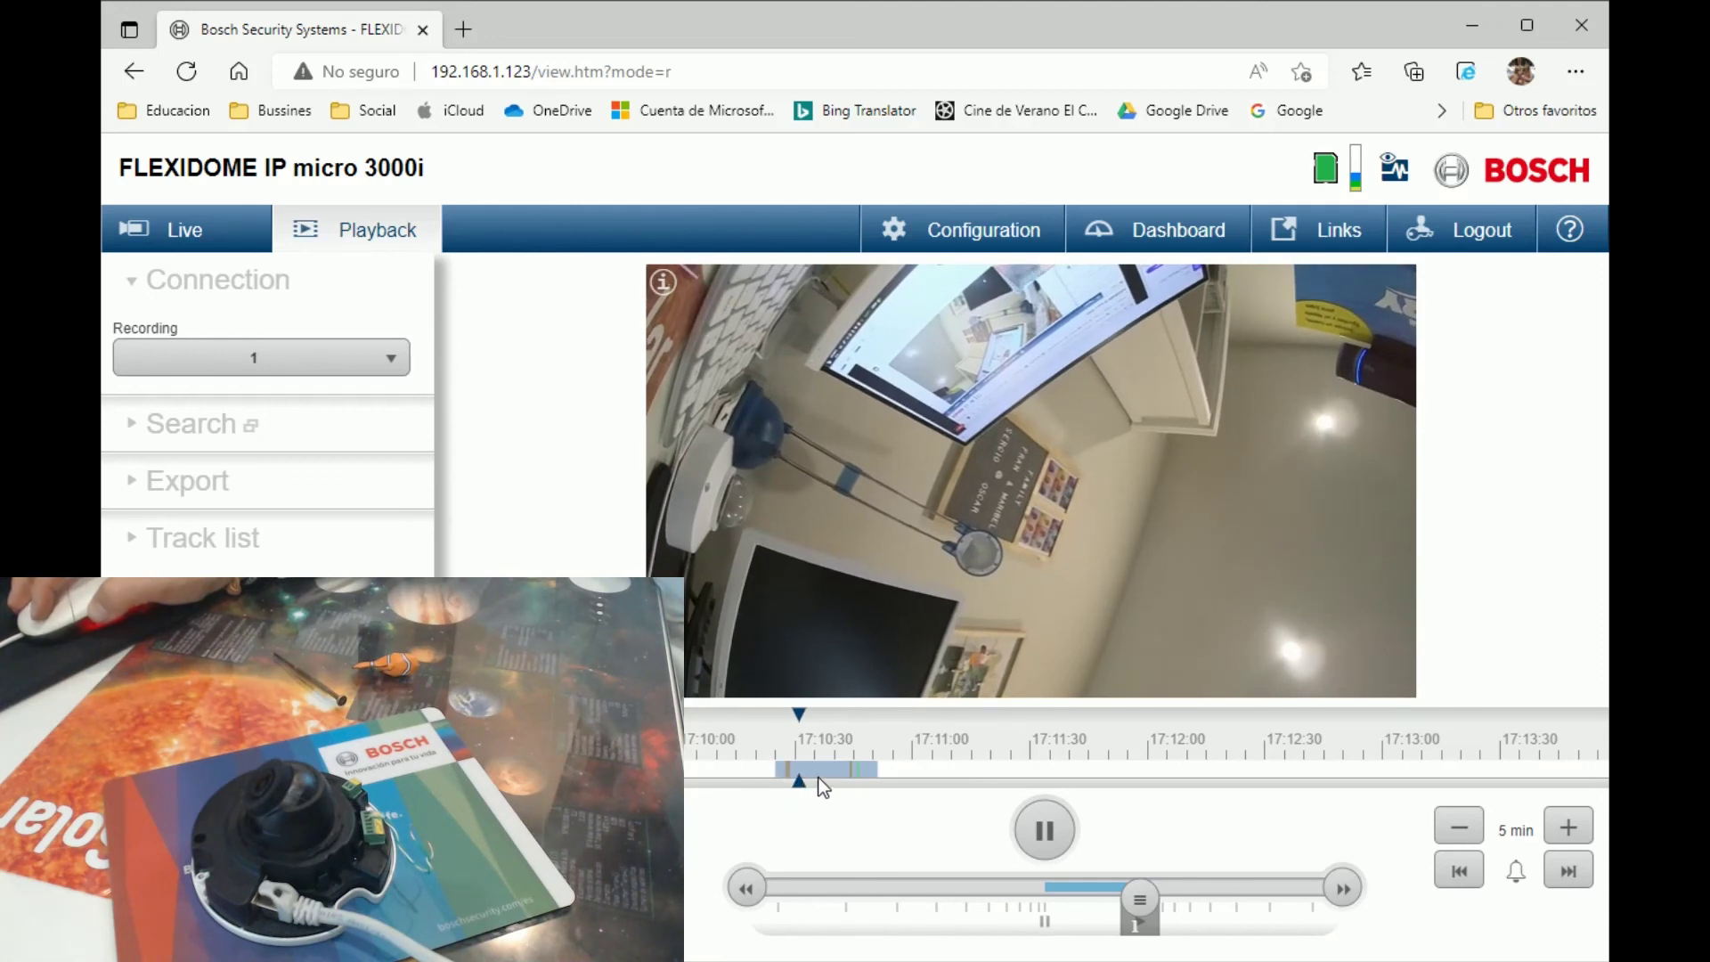